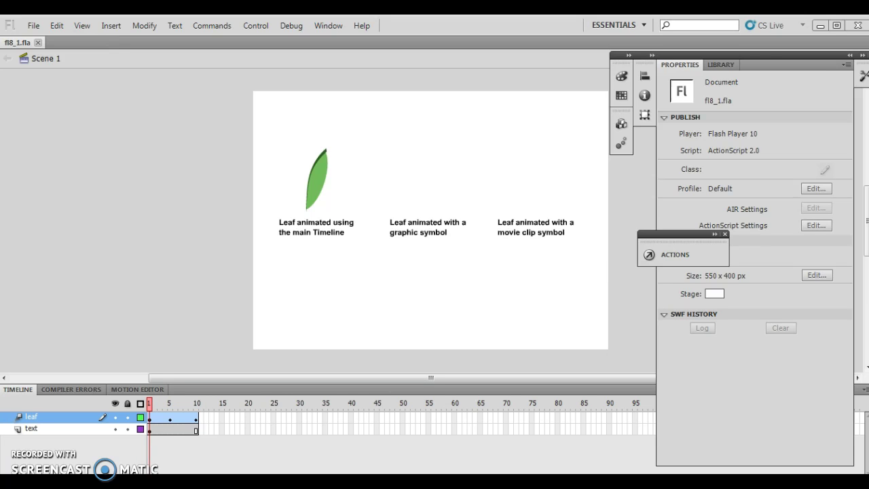
# Preview the existing leaf animation by scrubbing and playing it, then rewind to frame 1
pyautogui.moveTo(150, 403); pyautogui.dragTo(127, 404)
pyautogui.press('Return')
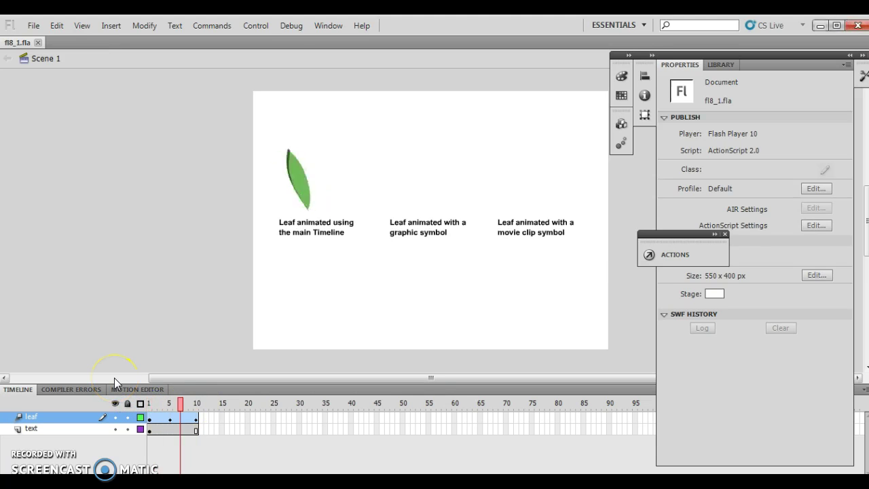
pyautogui.click(197, 403)
pyautogui.moveTo(198, 403); pyautogui.dragTo(127, 400)
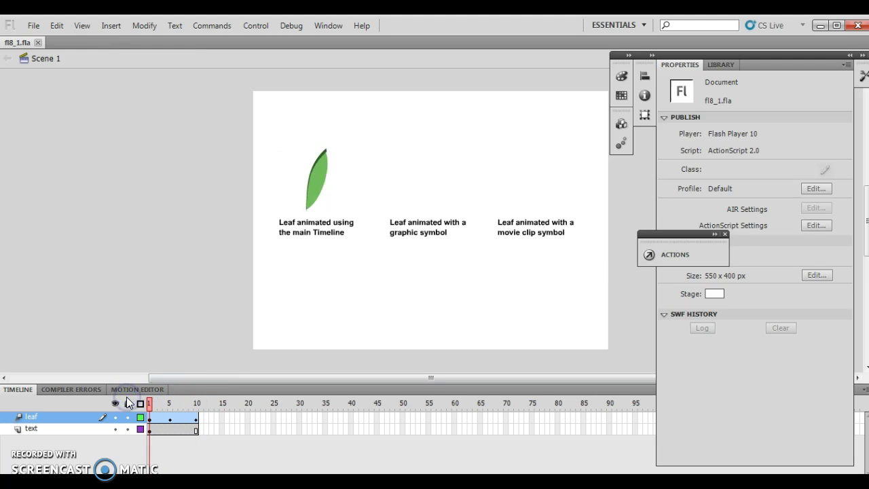
pyautogui.click(170, 419)
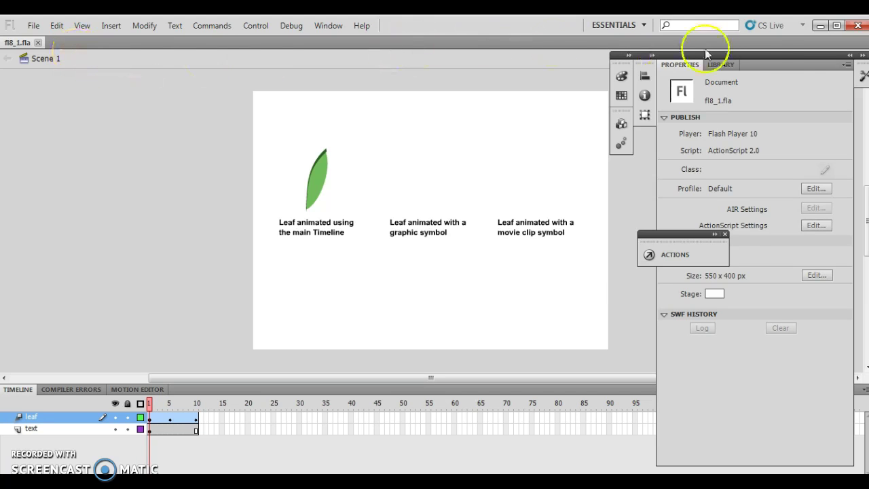
pyautogui.click(732, 62)
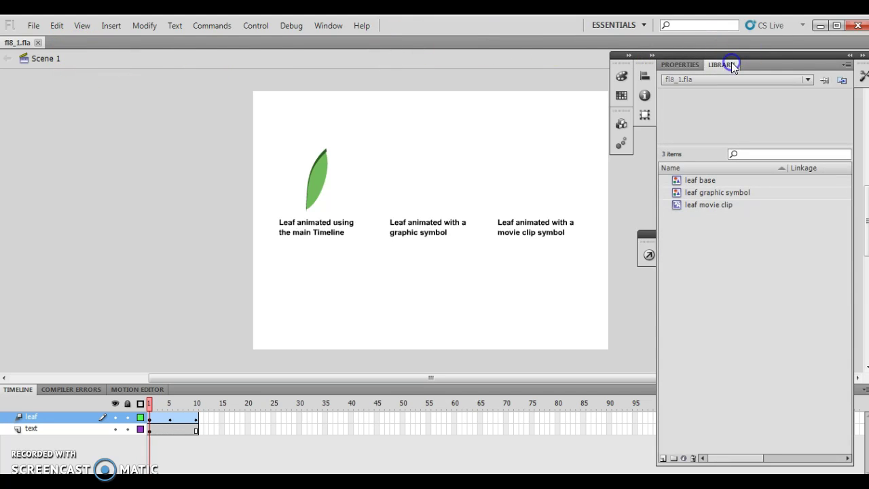
pyautogui.click(696, 62)
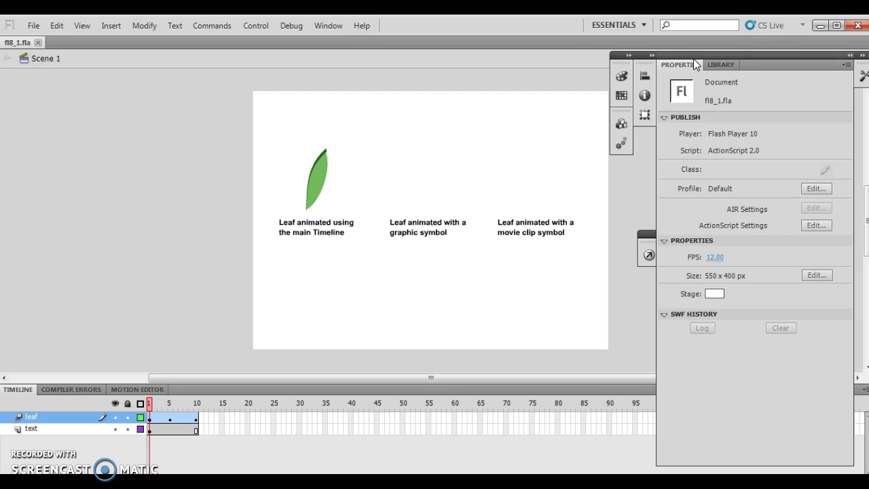
pyautogui.click(725, 50)
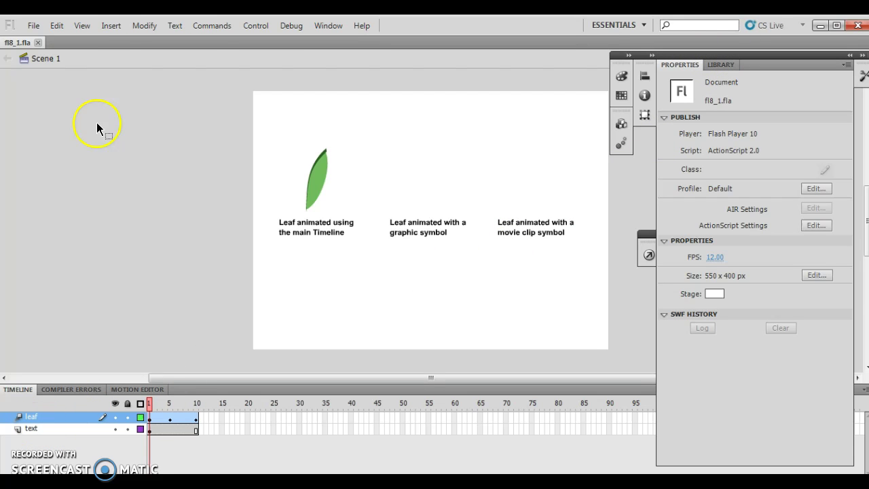
# Add a new timeline layer and rename it gs_leaf
pyautogui.click(112, 27)
pyautogui.moveTo(151, 107)
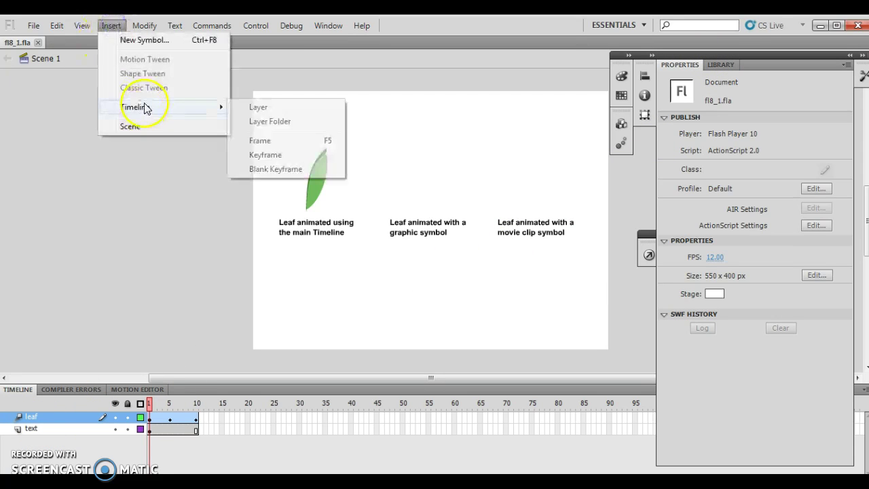
pyautogui.click(277, 108)
pyautogui.click(58, 421)
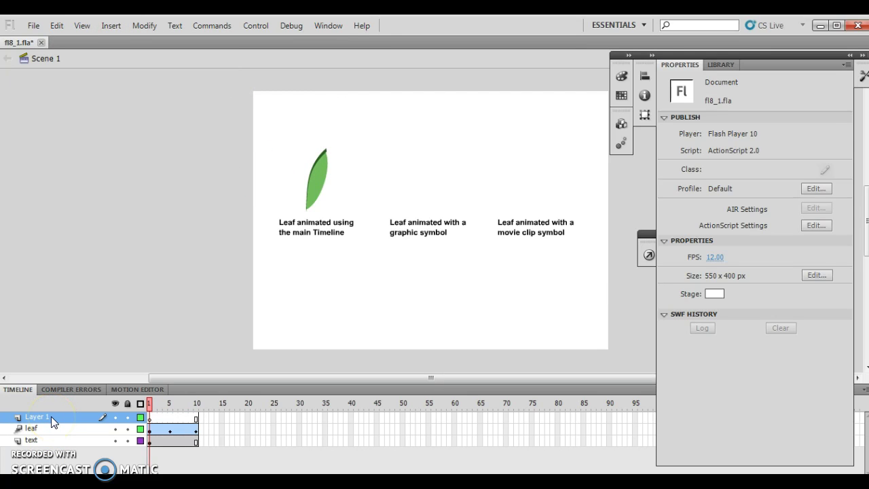
pyautogui.doubleClick(51, 417)
pyautogui.write('g')
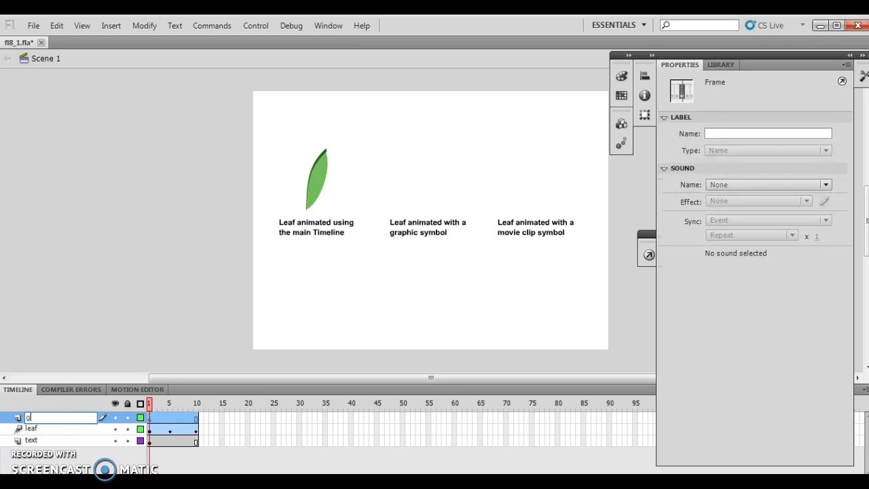
pyautogui.write('s_leaf')
pyautogui.click(134, 269)
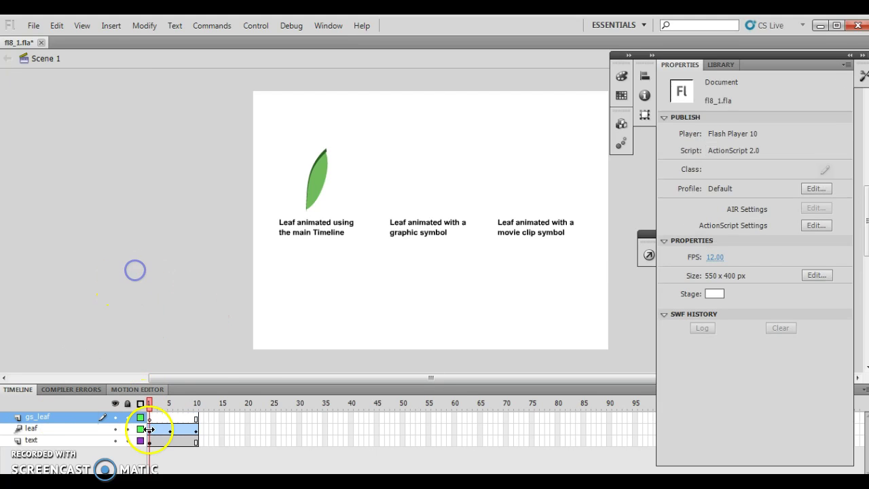
# Place the 'leaf graphic symbol' from the Library above the middle caption and play the timeline
pyautogui.click(151, 419)
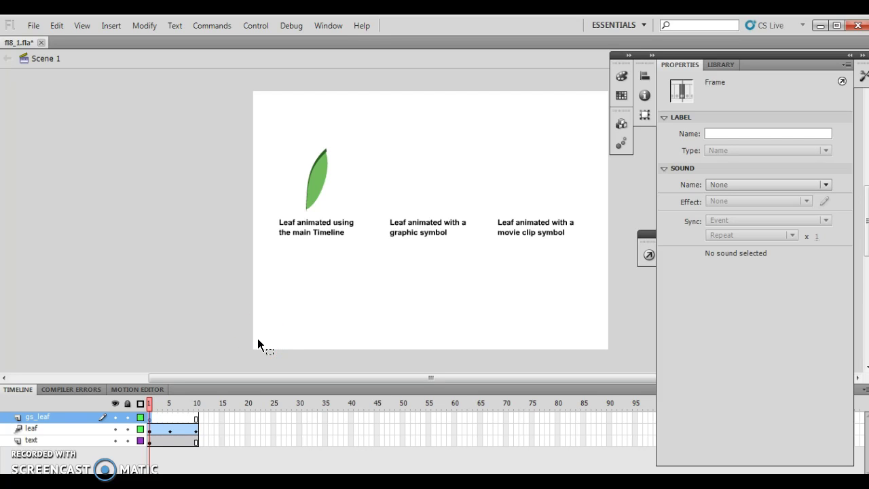
pyautogui.click(720, 64)
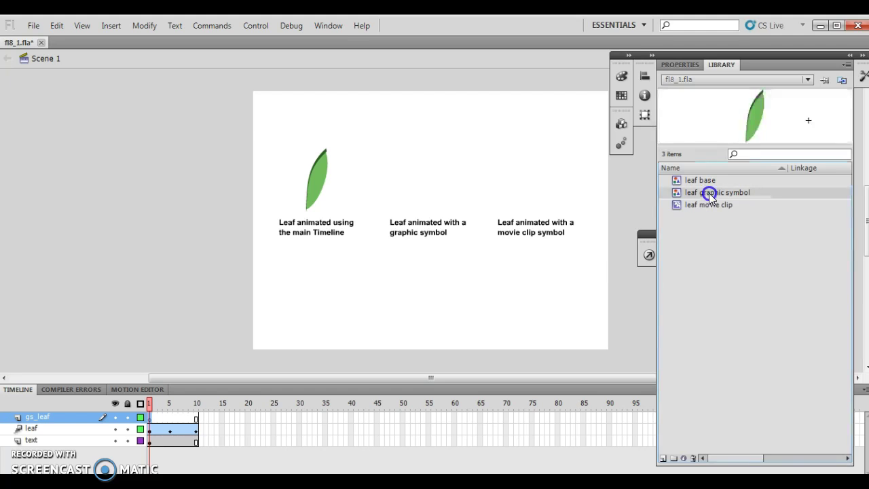
pyautogui.moveTo(709, 193); pyautogui.dragTo(430, 184)
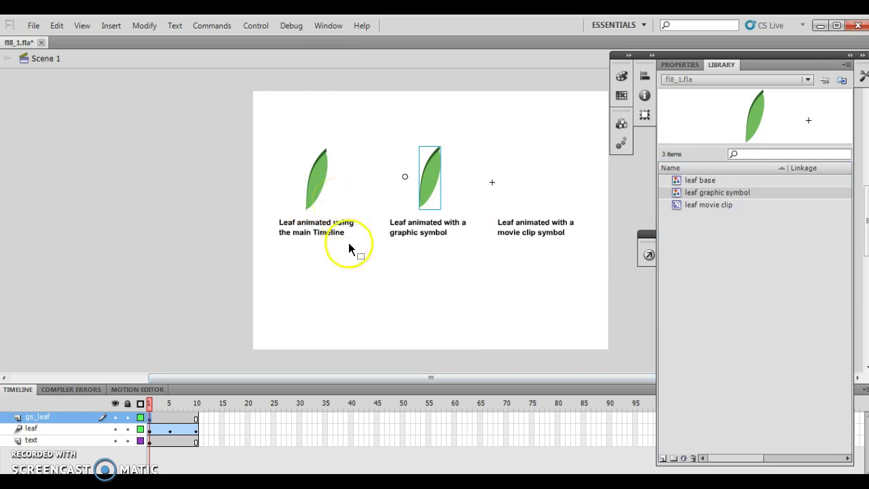
pyautogui.press('Return')
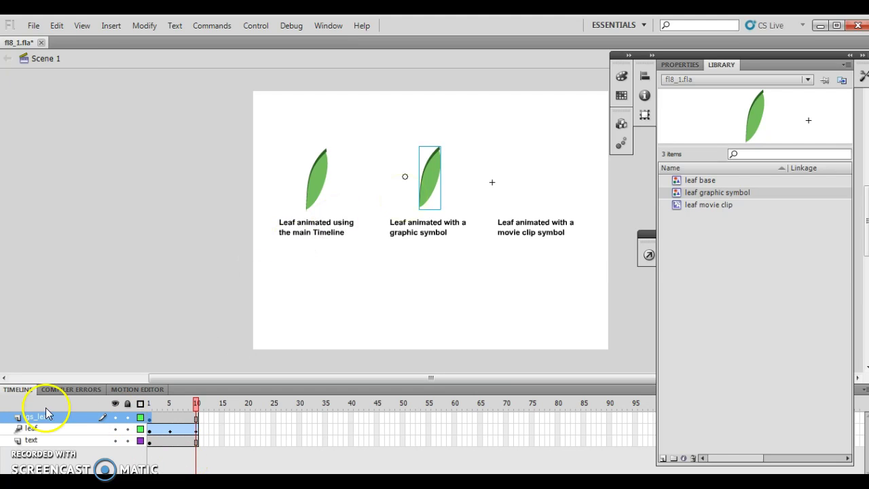
# Add another timeline layer and rename it mc_leaf
pyautogui.click(109, 26)
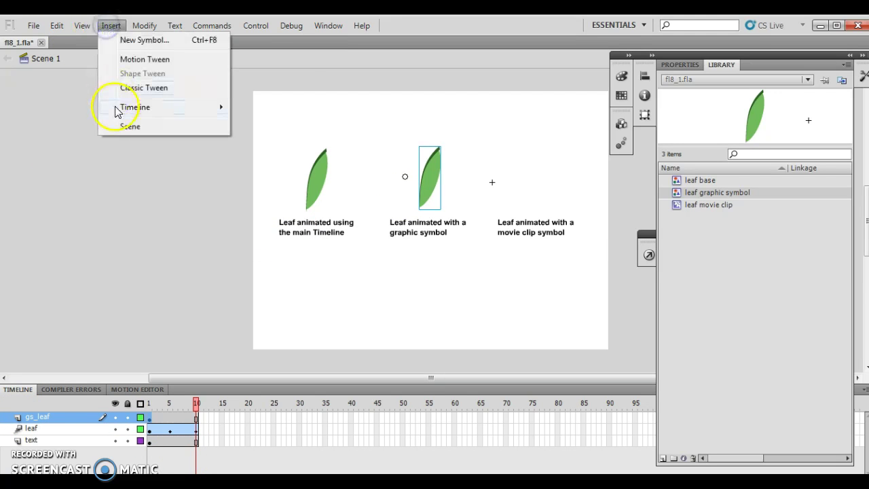
pyautogui.moveTo(204, 106)
pyautogui.click(283, 109)
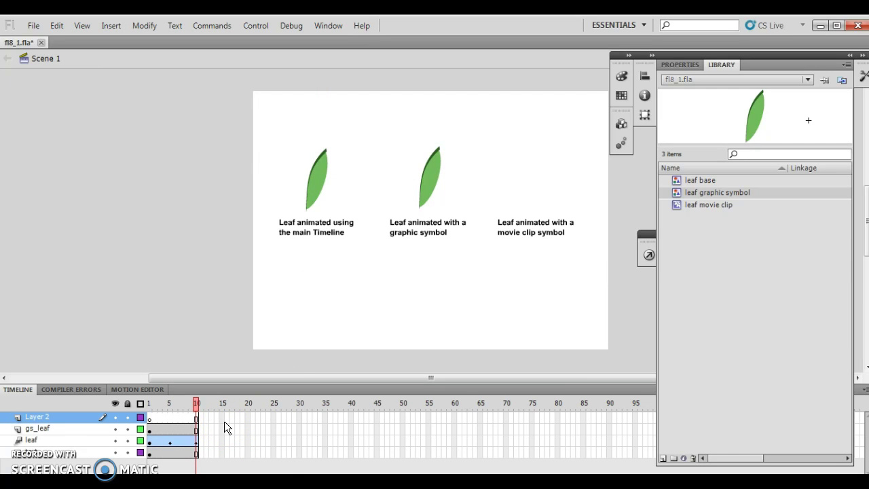
pyautogui.click(45, 418)
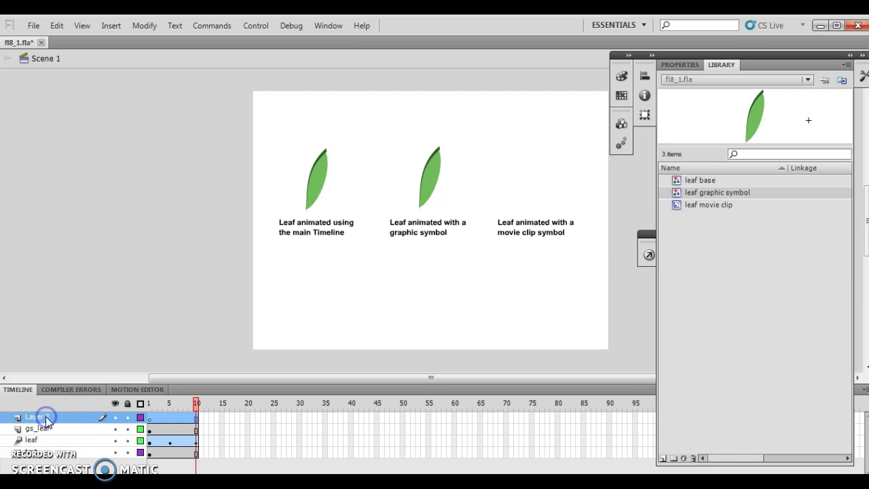
pyautogui.doubleClick(45, 417)
pyautogui.write('mc')
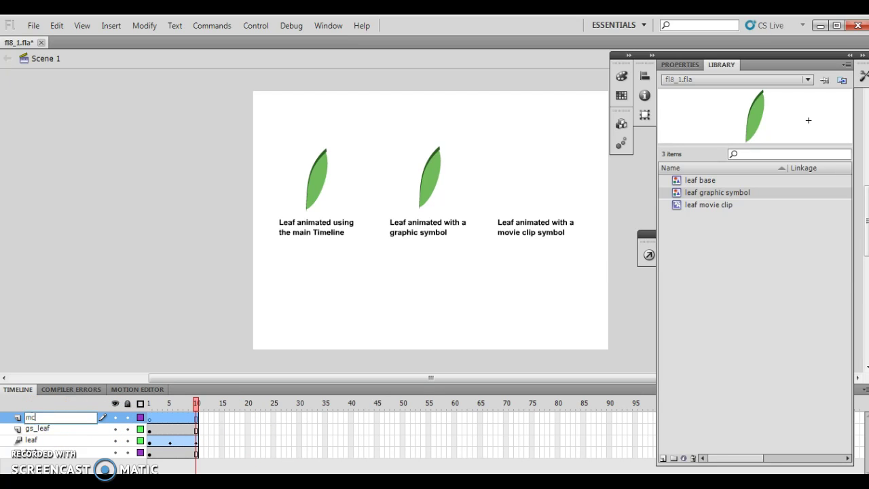
pyautogui.write('_leaf')
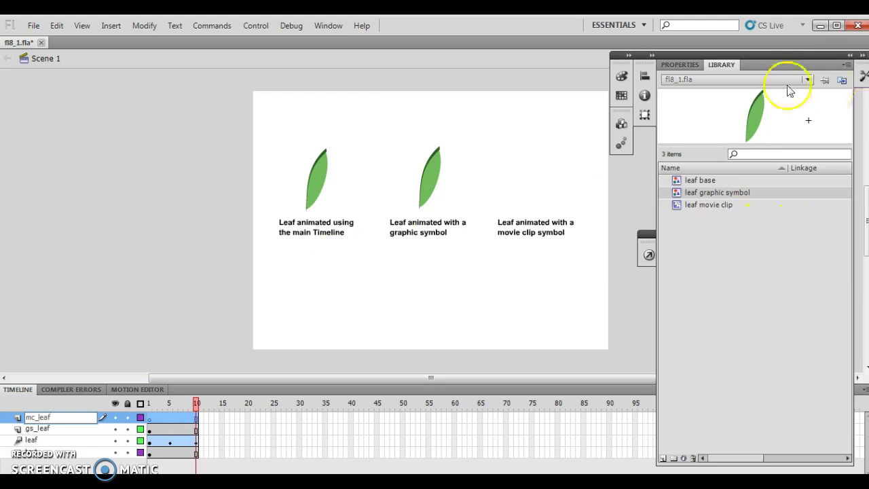
# Place the 'leaf movie clip' above the right-hand caption, rewind, and play to compare animations
pyautogui.click(704, 205)
pyautogui.moveTo(704, 206); pyautogui.dragTo(532, 175)
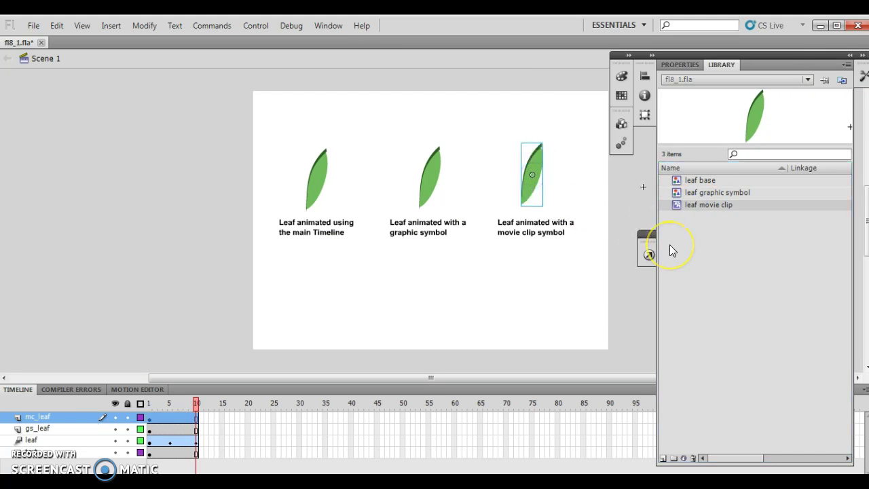
pyautogui.moveTo(196, 403); pyautogui.dragTo(147, 406)
pyautogui.click(149, 416)
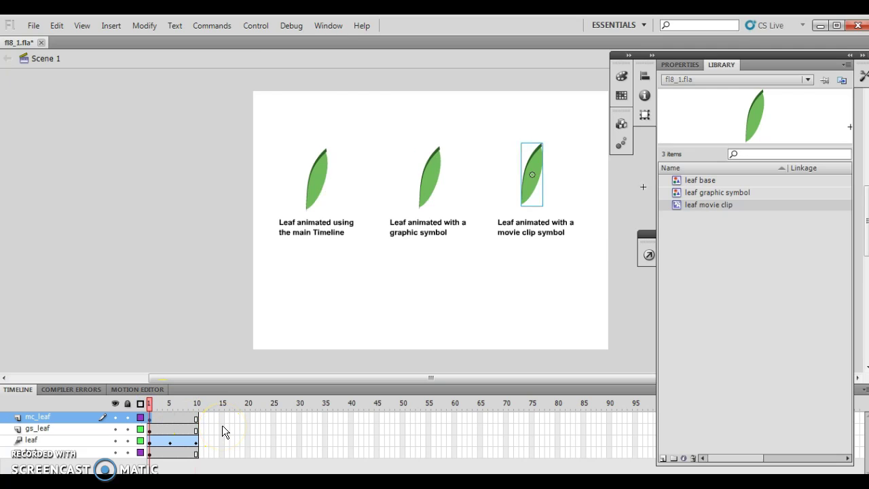
pyautogui.press('Return')
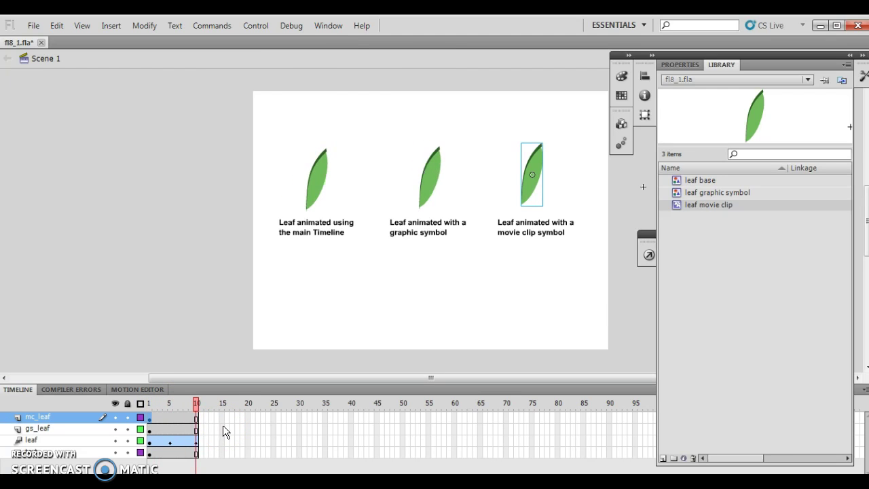
pyautogui.click(195, 403)
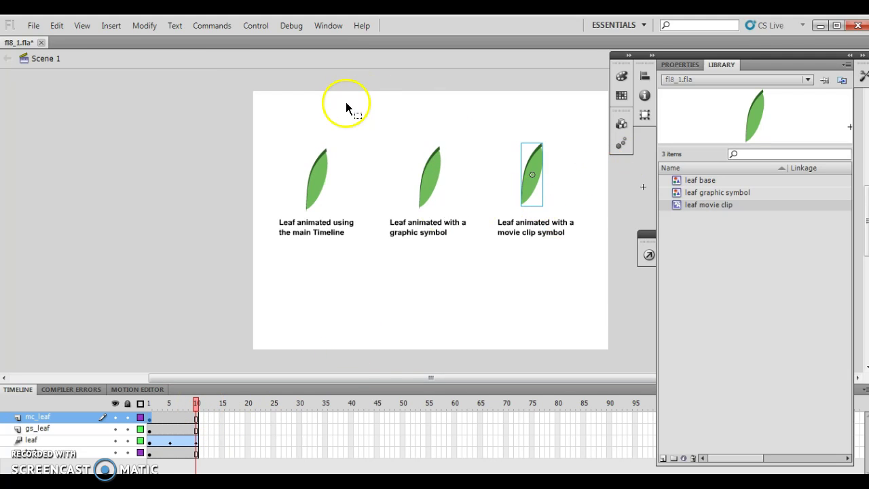
pyautogui.click(263, 25)
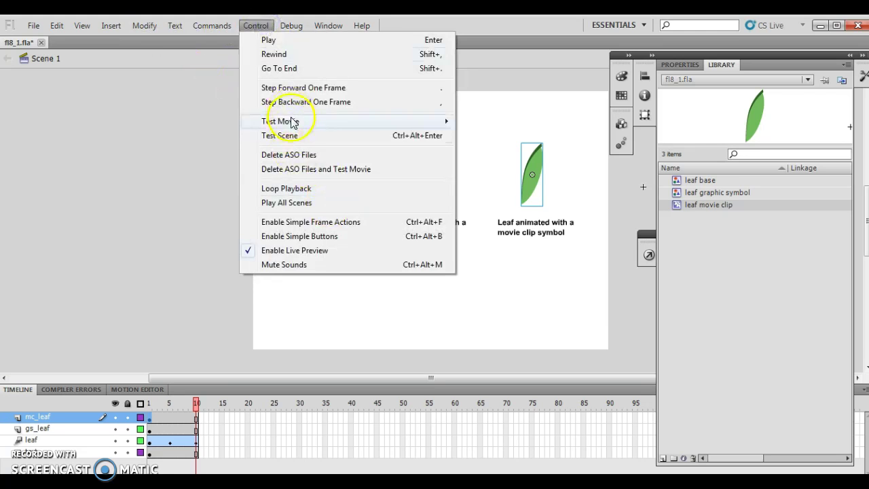
pyautogui.moveTo(447, 128)
pyautogui.click(485, 122)
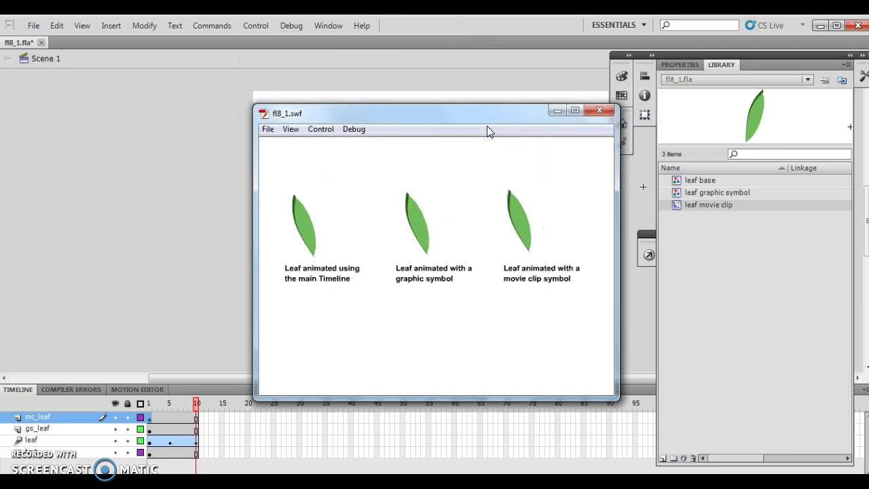
pyautogui.click(600, 112)
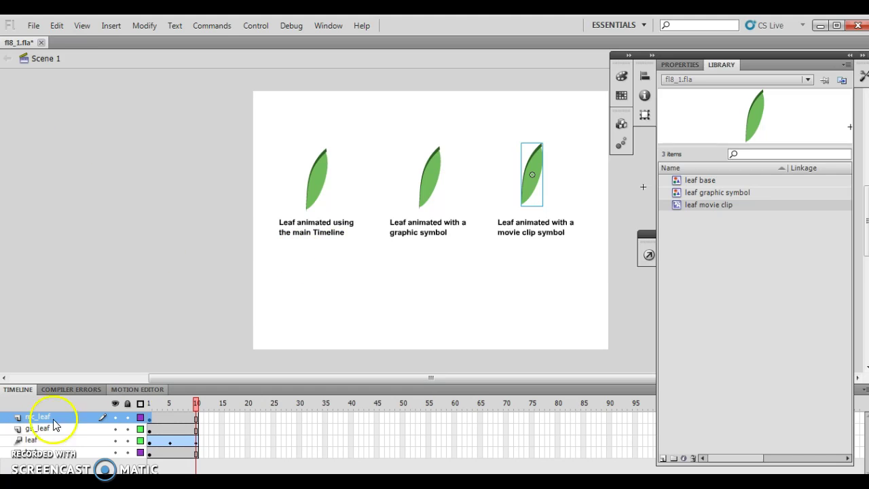
# Insert a third layer, name it stopAction, and scrub the playhead back to frame 7
pyautogui.click(108, 26)
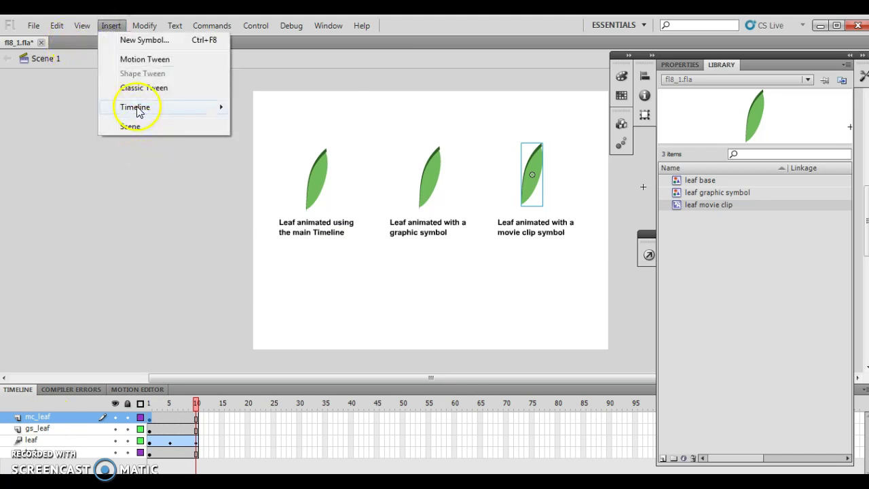
pyautogui.moveTo(155, 107)
pyautogui.click(258, 107)
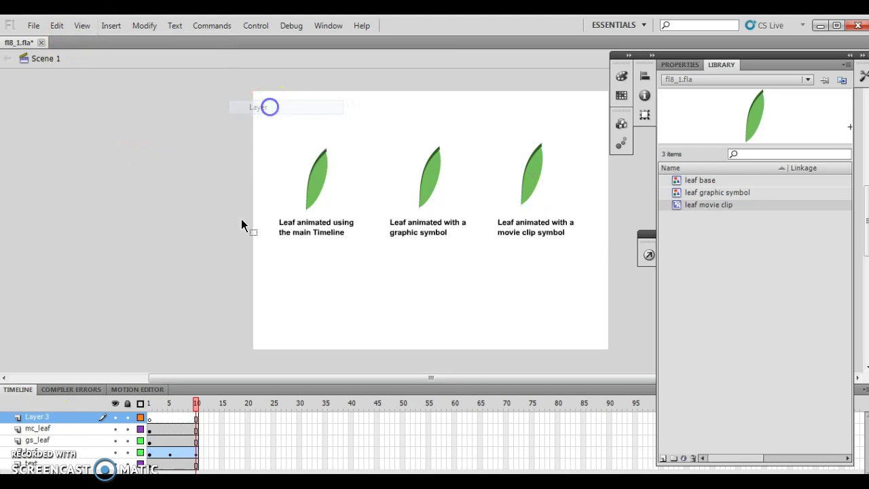
pyautogui.doubleClick(57, 417)
pyautogui.write('sto')
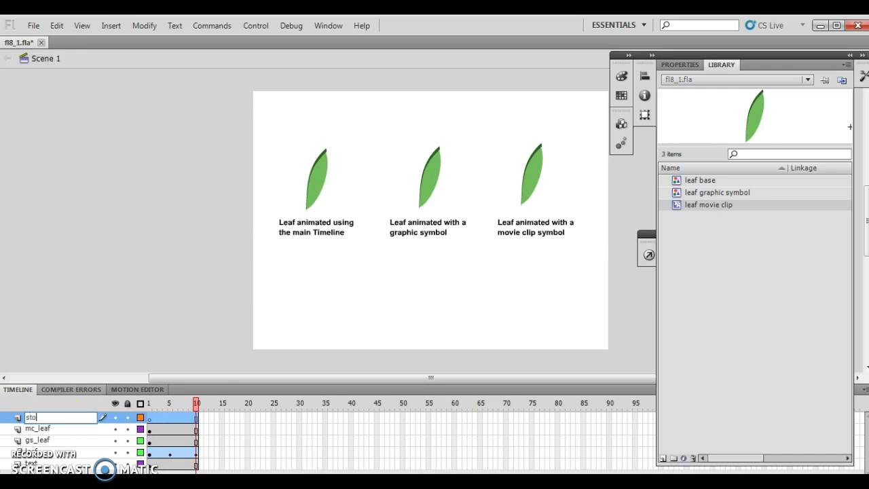
pyautogui.write('pAction')
pyautogui.click(155, 416)
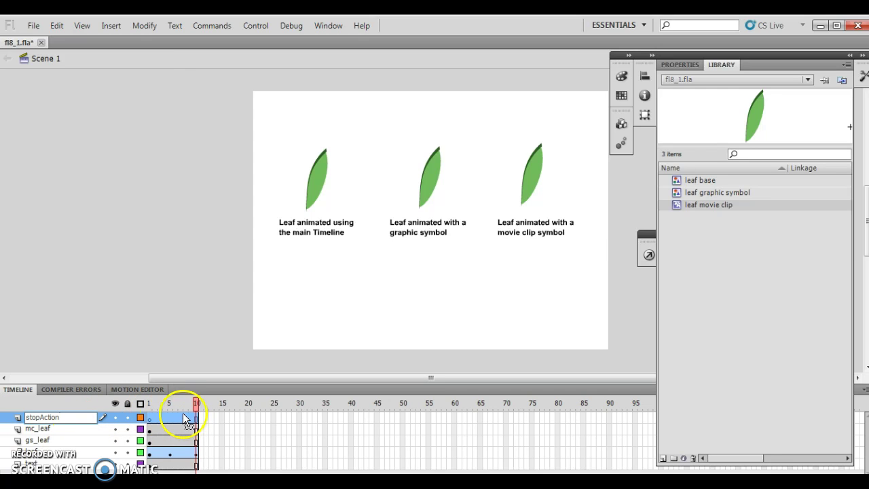
pyautogui.moveTo(173, 413); pyautogui.dragTo(183, 415)
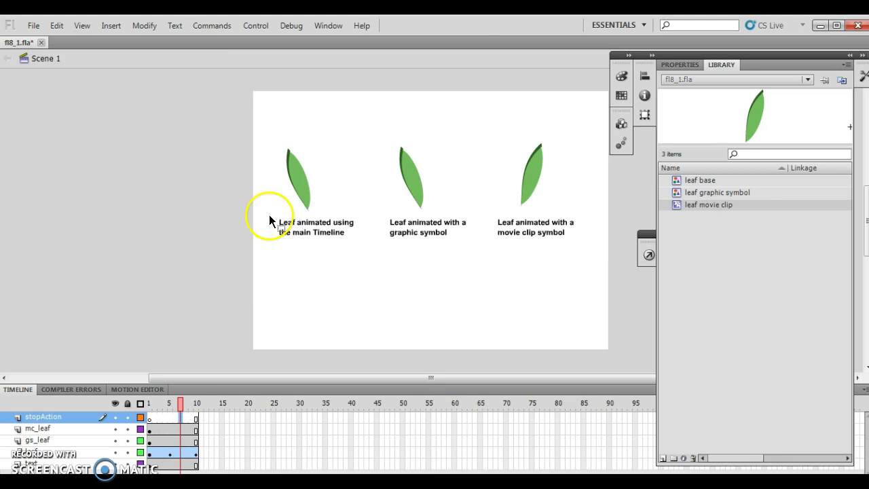
# Insert stop(); into the frame script via the Actions panel's Global Functions > Timeline Control
pyautogui.click(323, 29)
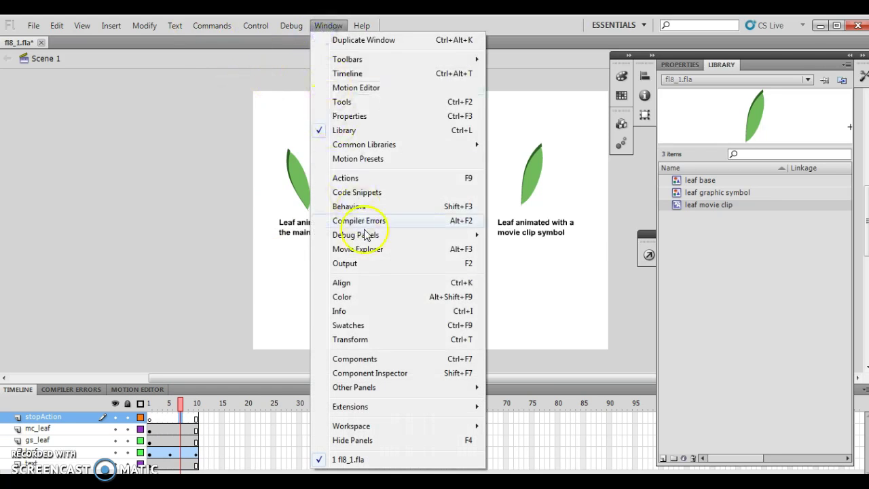
pyautogui.click(343, 178)
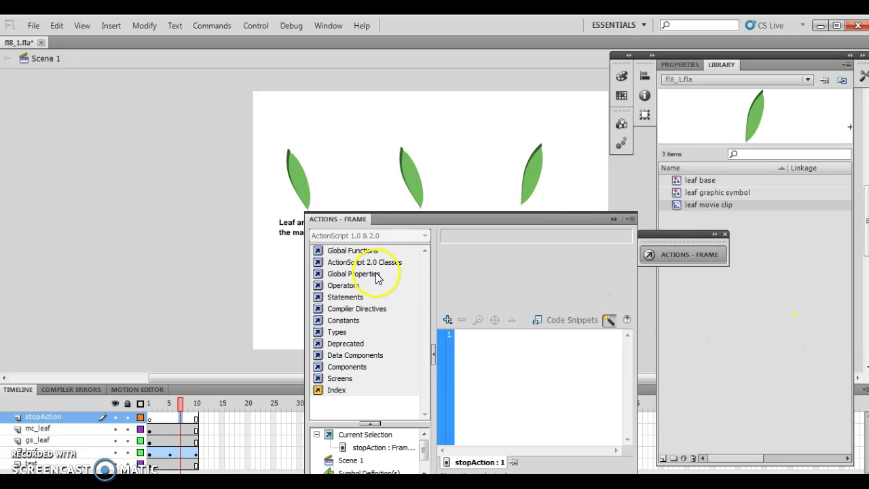
pyautogui.click(447, 320)
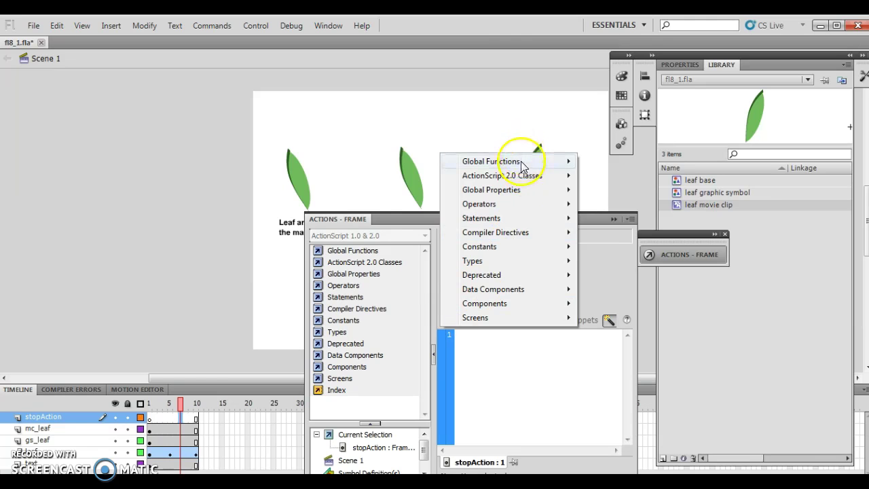
pyautogui.moveTo(510, 162)
pyautogui.moveTo(625, 177)
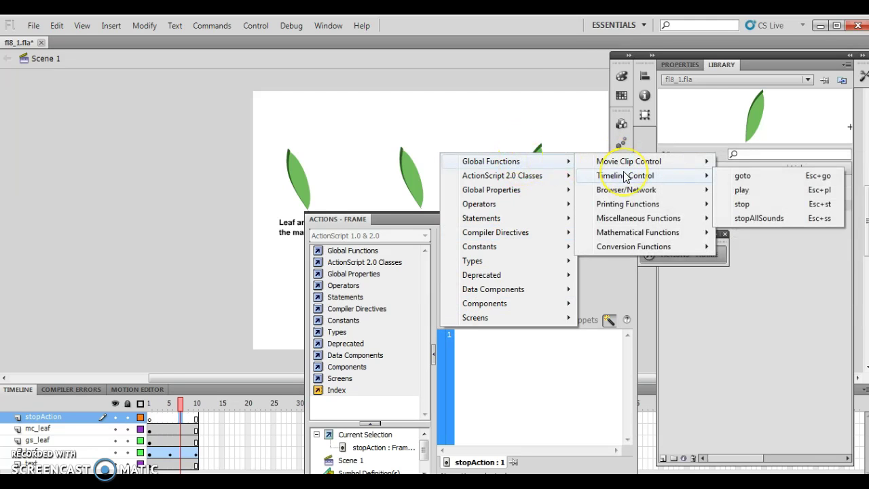
pyautogui.click(752, 204)
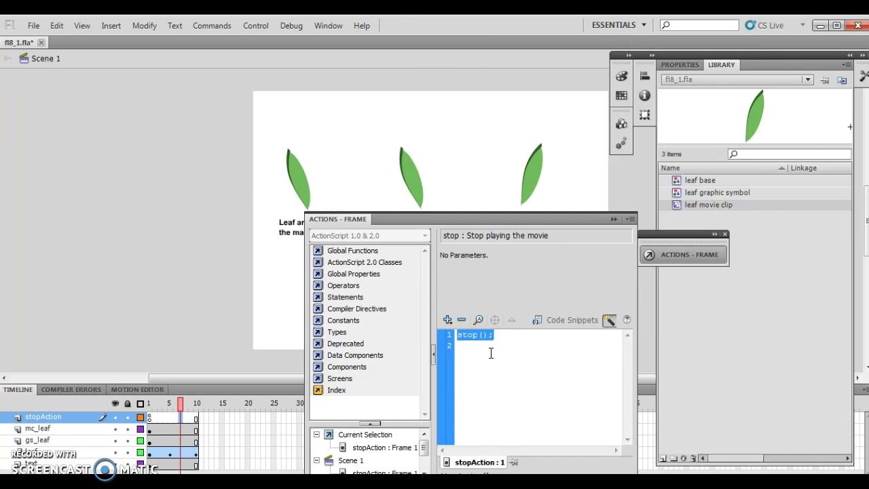
# Collapse the Actions panel, run Test Movie in Flash Professional, and close the SWF player
pyautogui.click(615, 219)
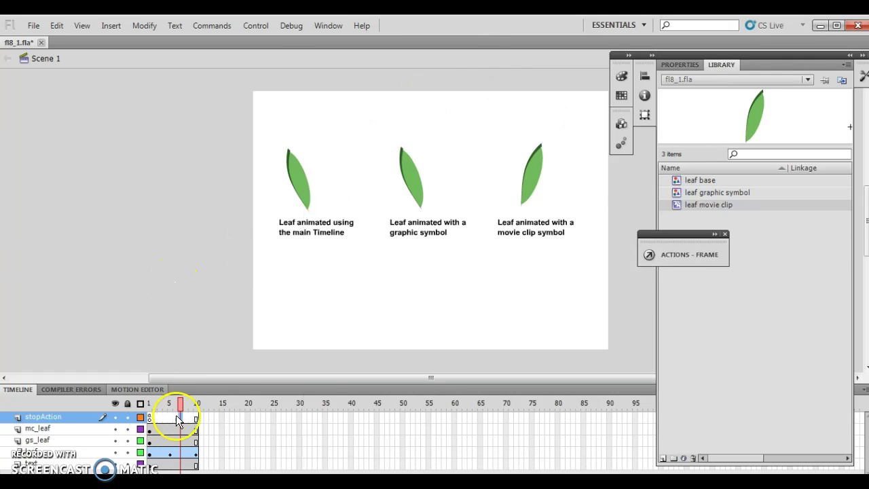
pyautogui.moveTo(180, 404)
pyautogui.mouseDown()
pyautogui.moveTo(146, 402)
pyautogui.moveTo(188, 402)
pyautogui.mouseUp()
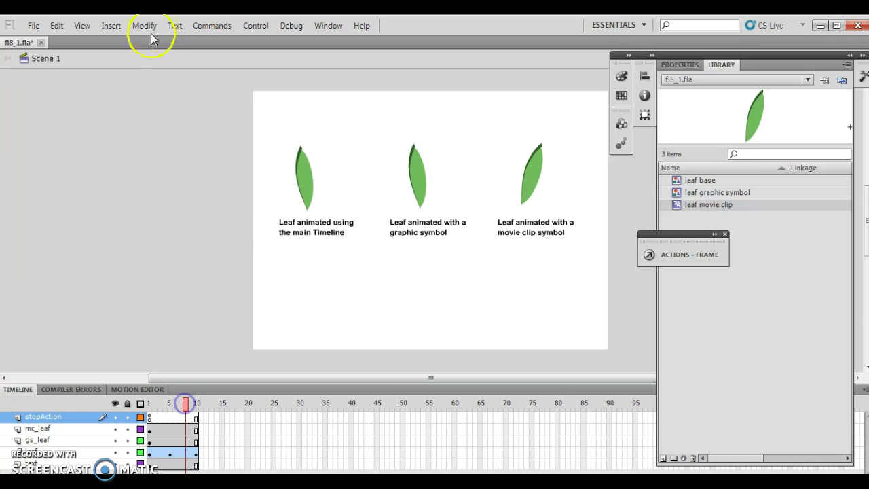
pyautogui.click(176, 417)
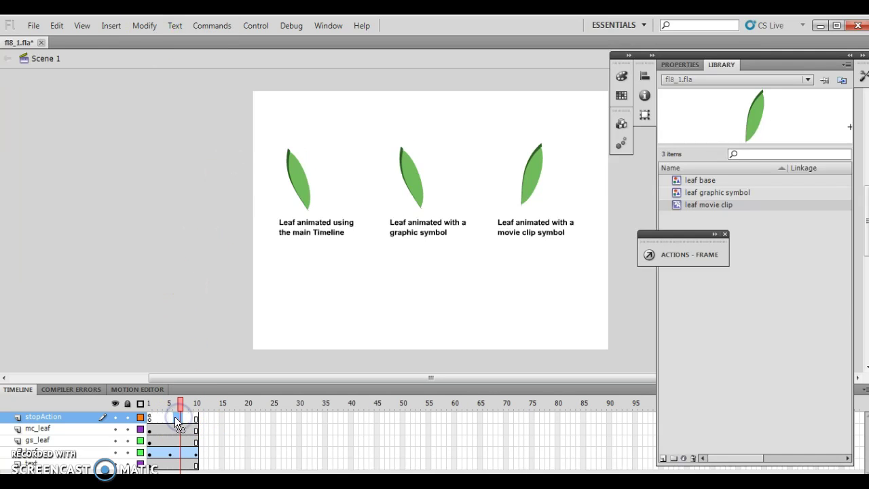
pyautogui.click(109, 26)
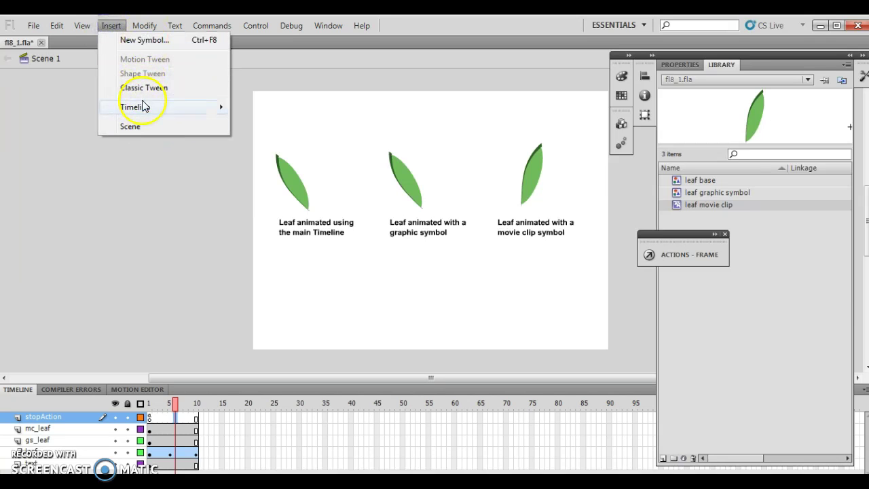
pyautogui.moveTo(184, 106)
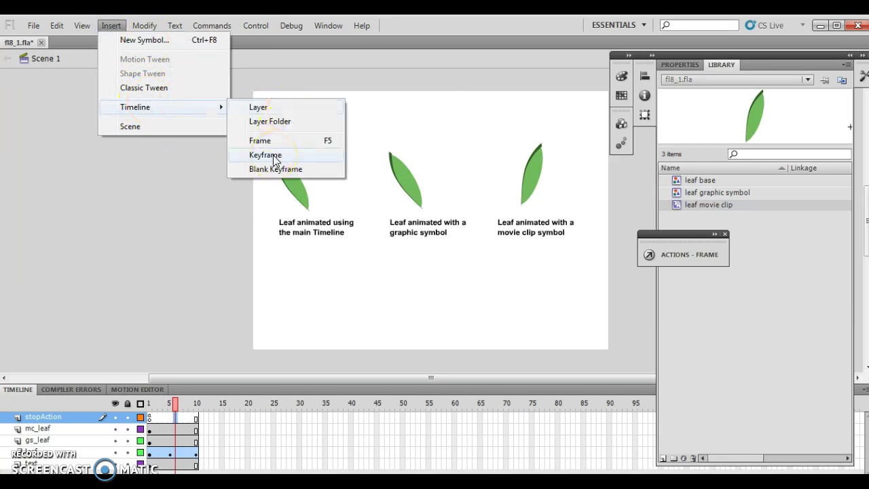
pyautogui.moveTo(254, 25)
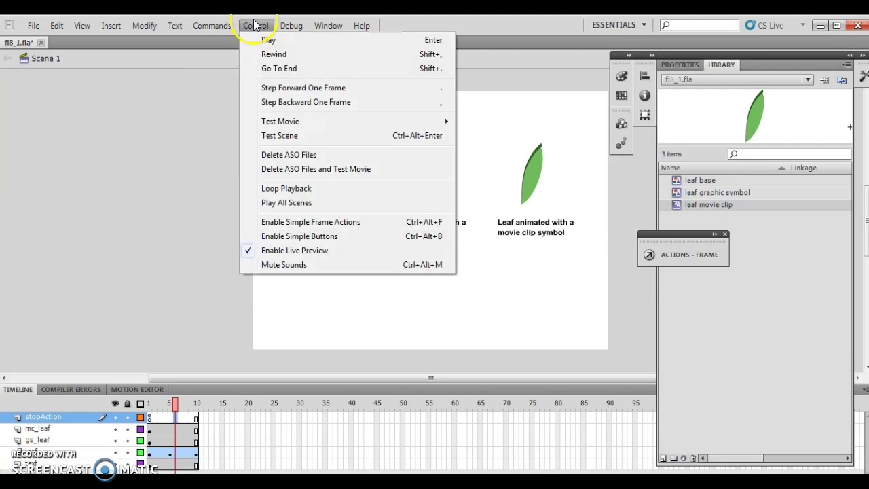
pyautogui.moveTo(285, 121)
pyautogui.click(494, 121)
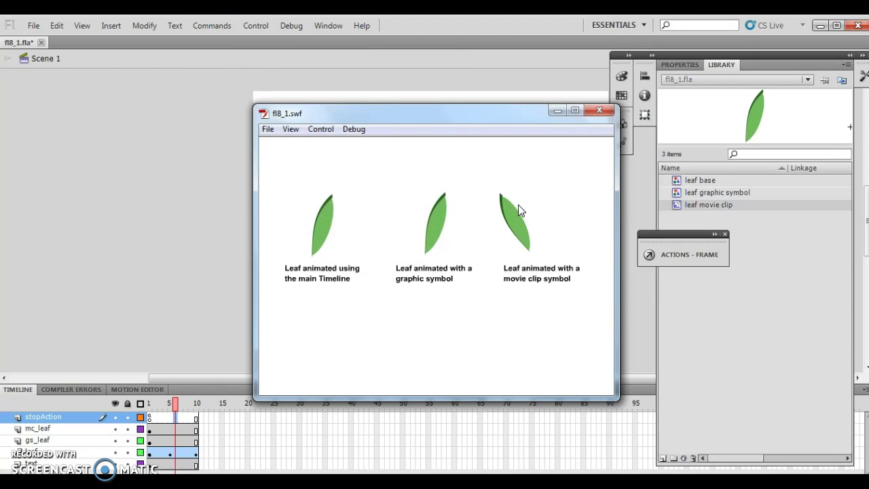
pyautogui.click(597, 119)
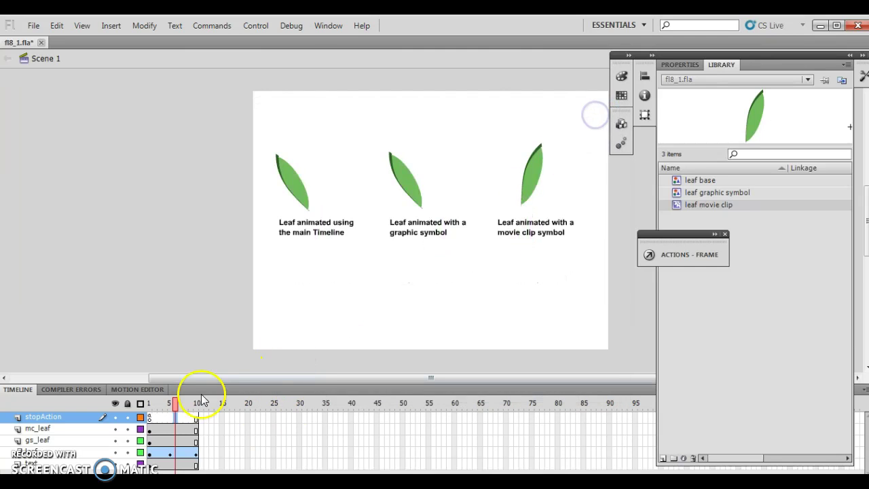
pyautogui.click(175, 405)
pyautogui.moveTo(175, 407); pyautogui.dragTo(117, 403)
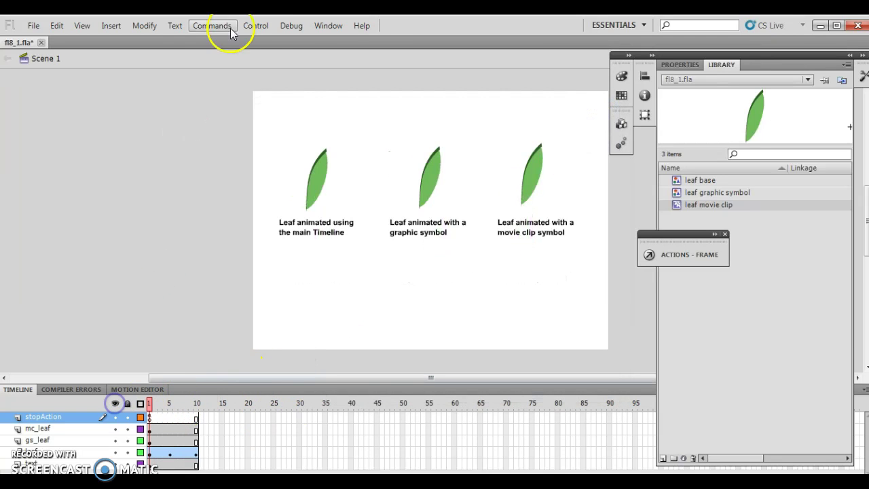
pyautogui.click(208, 27)
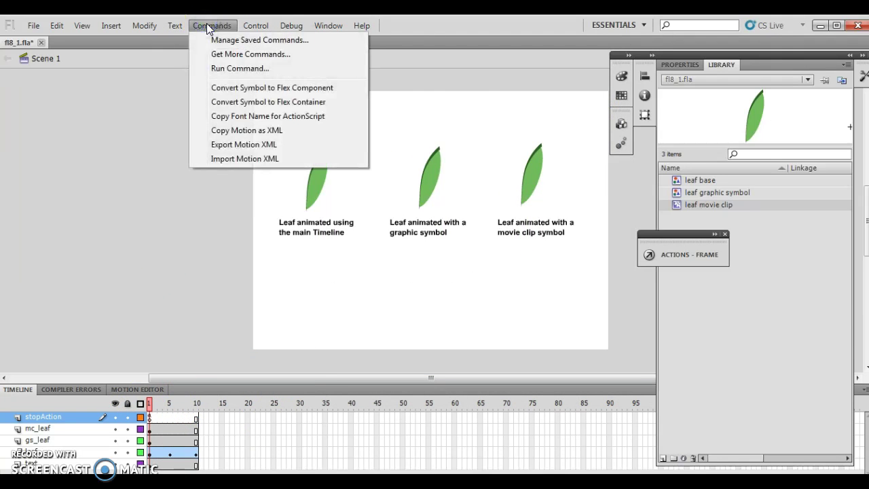
pyautogui.moveTo(253, 25)
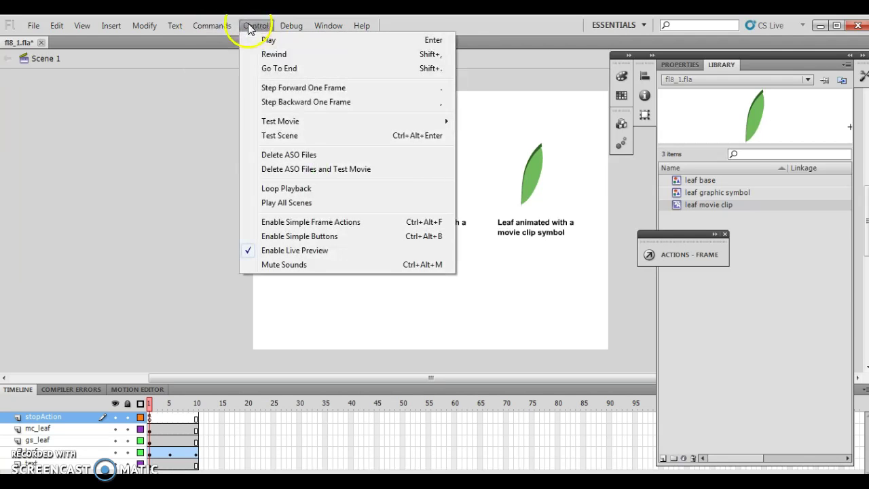
pyautogui.moveTo(288, 121)
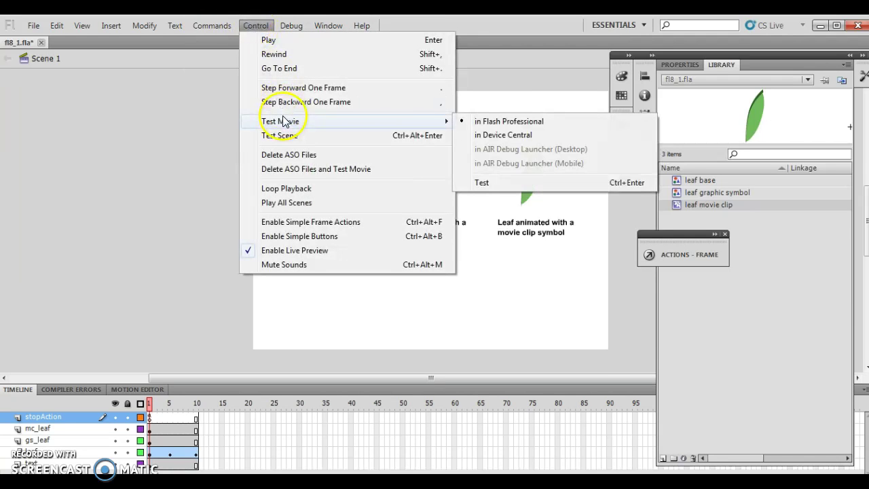
pyautogui.click(529, 125)
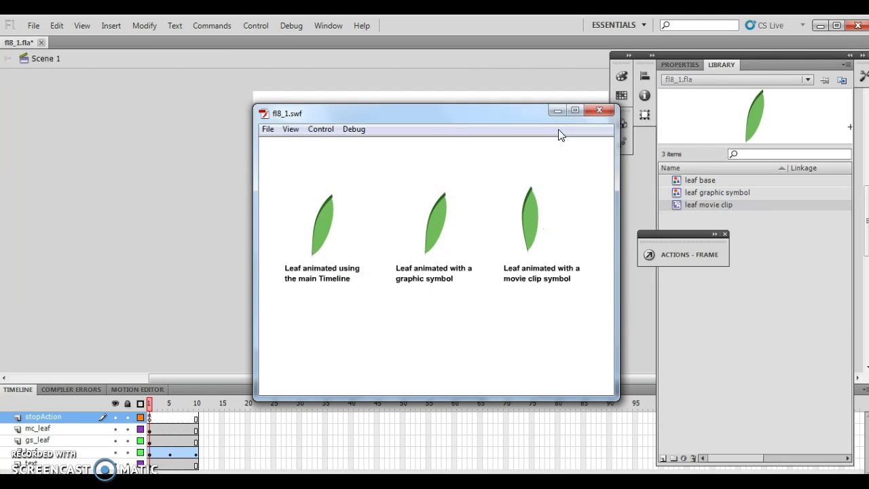
pyautogui.click(599, 111)
pyautogui.click(168, 418)
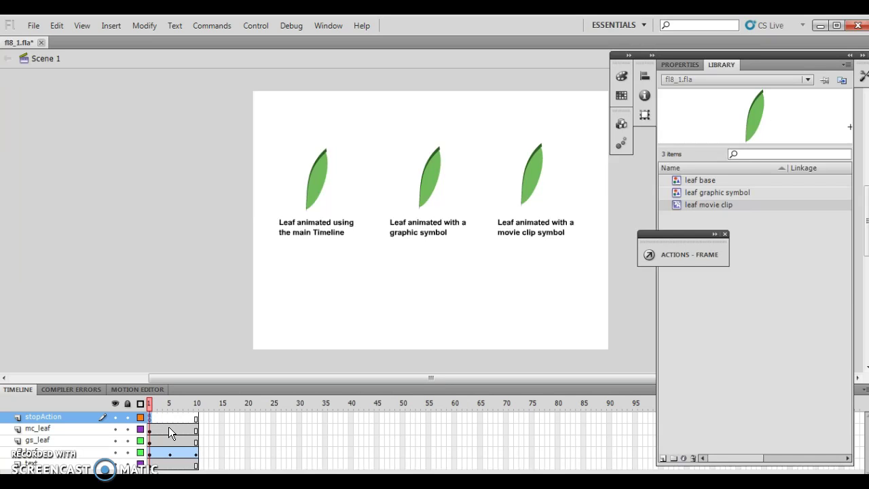
# Select frame 6 on stopAction, browse the Modify timeline options without changes, and return to frame 1
pyautogui.click(220, 460)
pyautogui.click(176, 416)
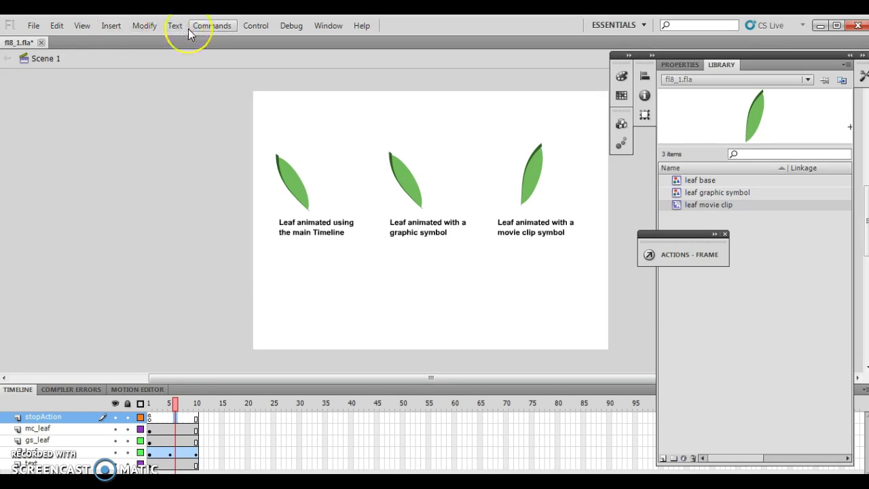
pyautogui.click(145, 27)
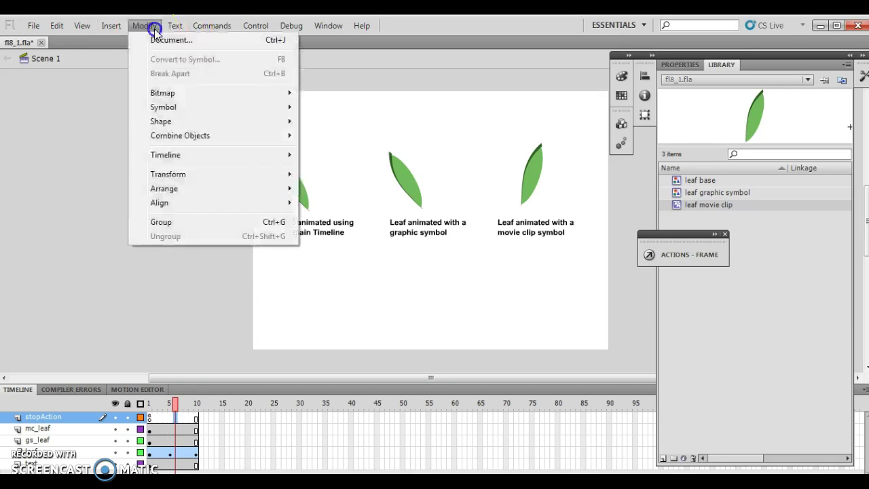
pyautogui.moveTo(170, 161)
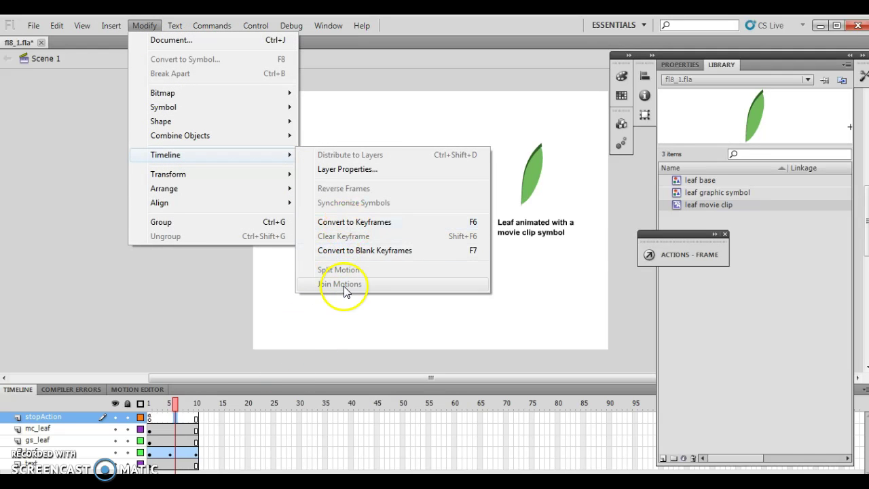
pyautogui.click(182, 421)
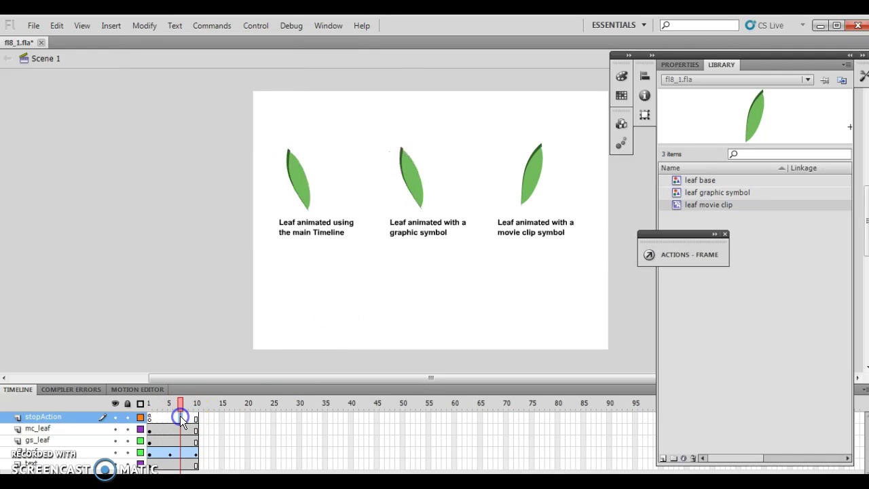
pyautogui.click(149, 418)
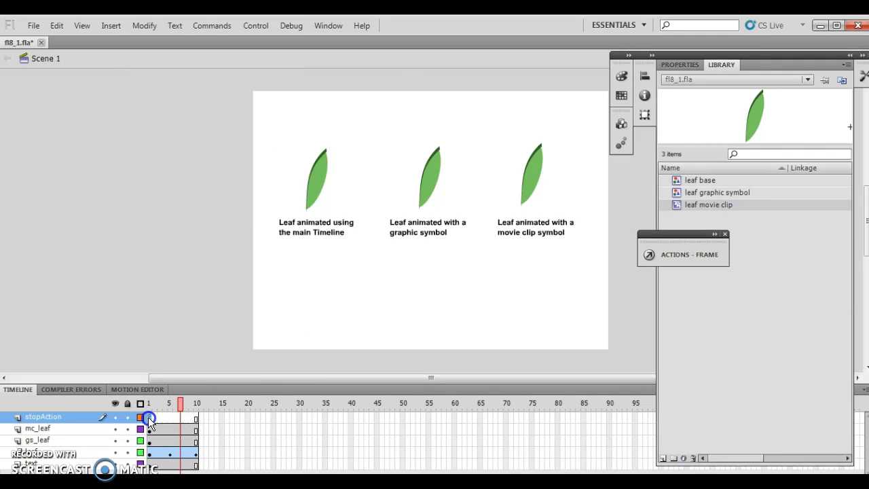
# Clear the keyframe from the stopAction layer with Modify > Timeline > Clear Keyframe
pyautogui.click(145, 26)
pyautogui.moveTo(170, 158)
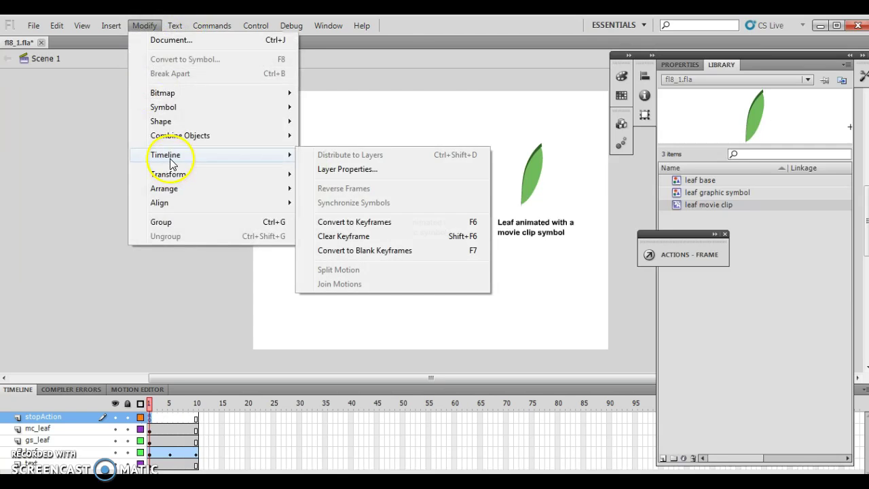
pyautogui.click(333, 241)
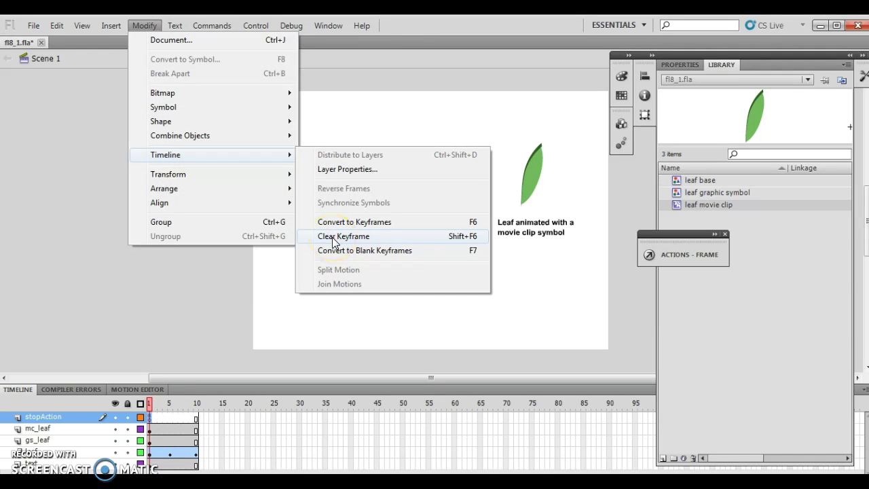
pyautogui.click(150, 407)
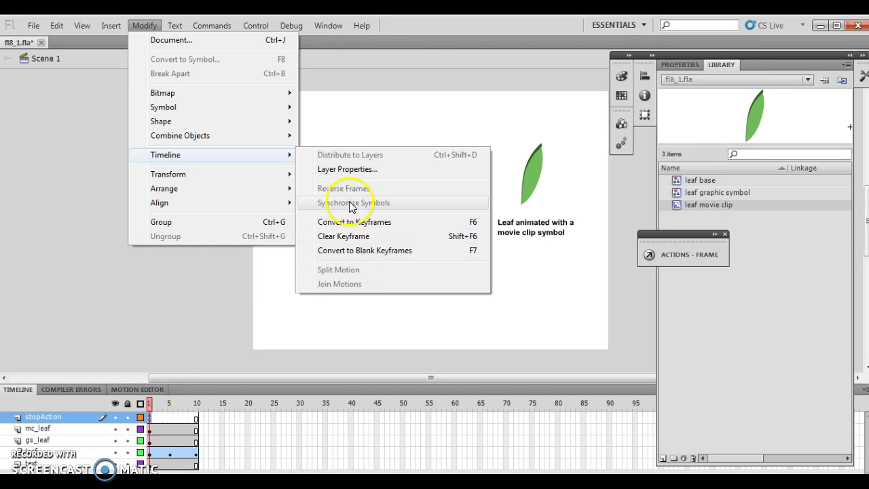
pyautogui.click(356, 237)
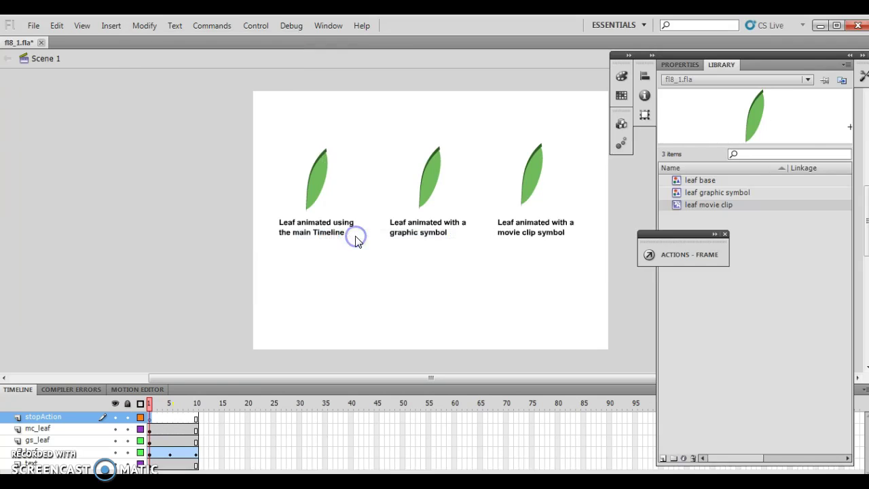
# Re-insert stop(); in the expanded Actions panel, then close it and return to frame 1
pyautogui.click(178, 415)
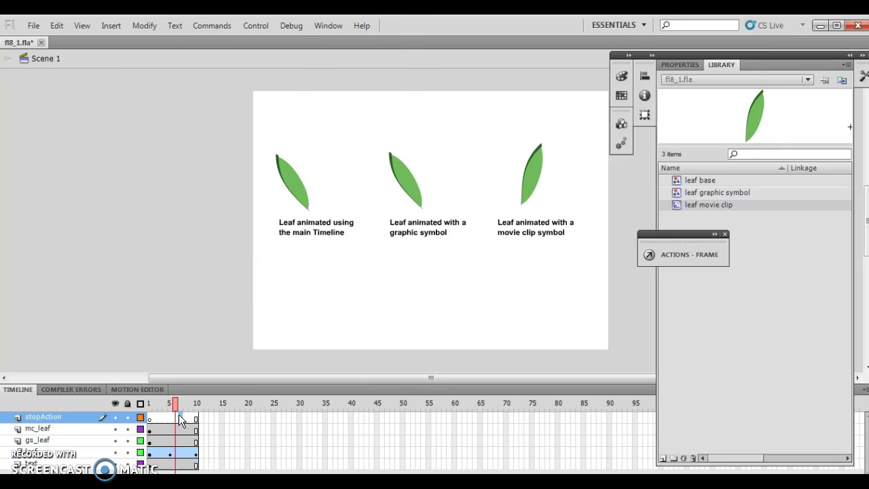
pyautogui.doubleClick(716, 237)
pyautogui.moveTo(795, 236); pyautogui.dragTo(507, 189)
pyautogui.click(488, 298)
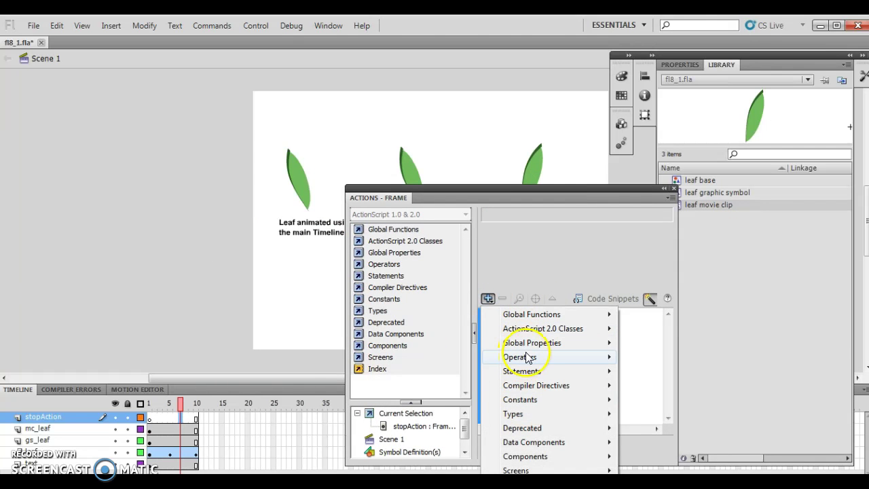
pyautogui.moveTo(582, 316)
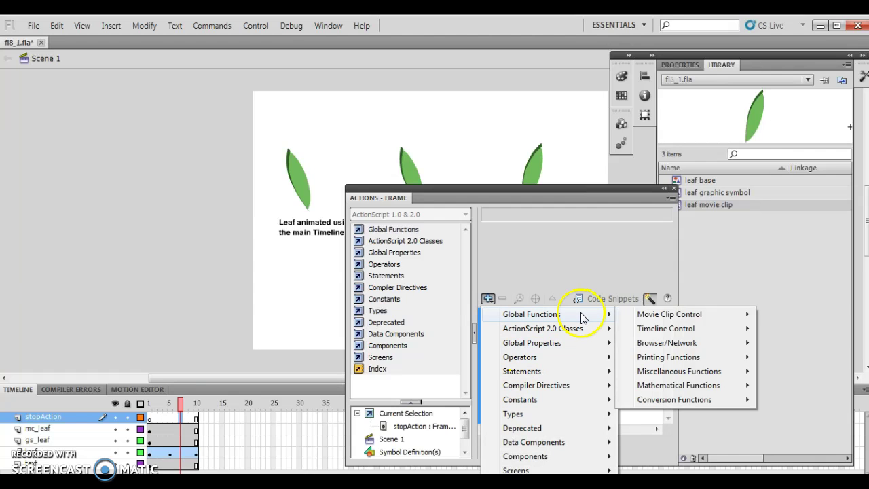
pyautogui.moveTo(660, 330)
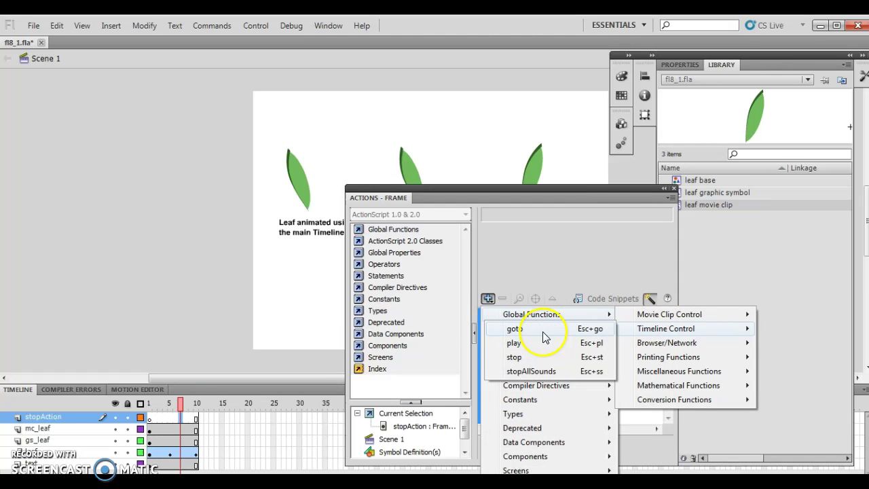
pyautogui.click(520, 357)
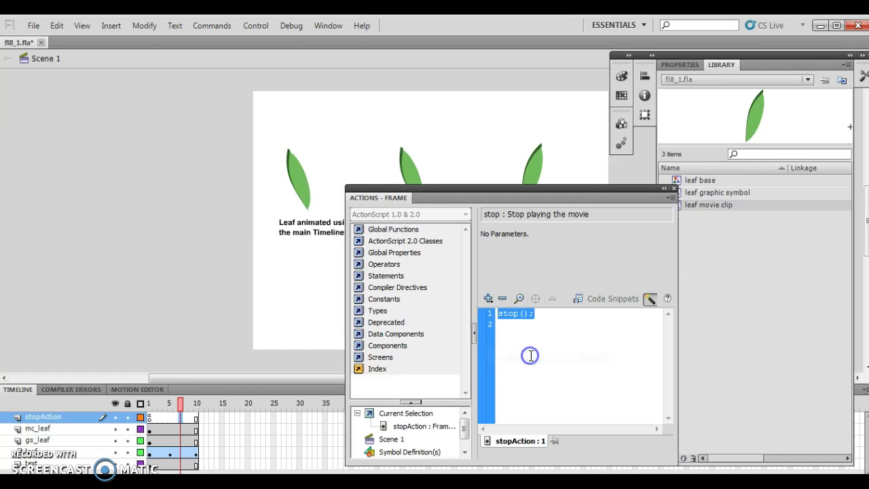
pyautogui.click(673, 188)
pyautogui.click(149, 419)
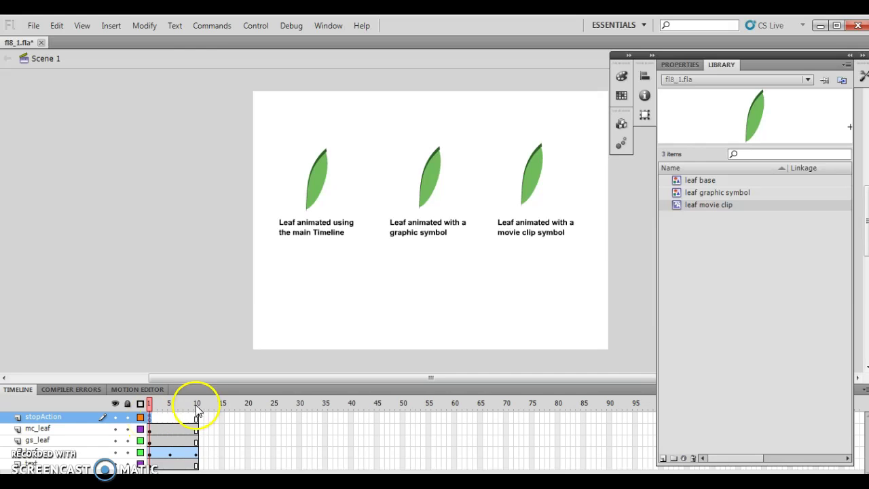
pyautogui.click(155, 417)
pyautogui.click(74, 421)
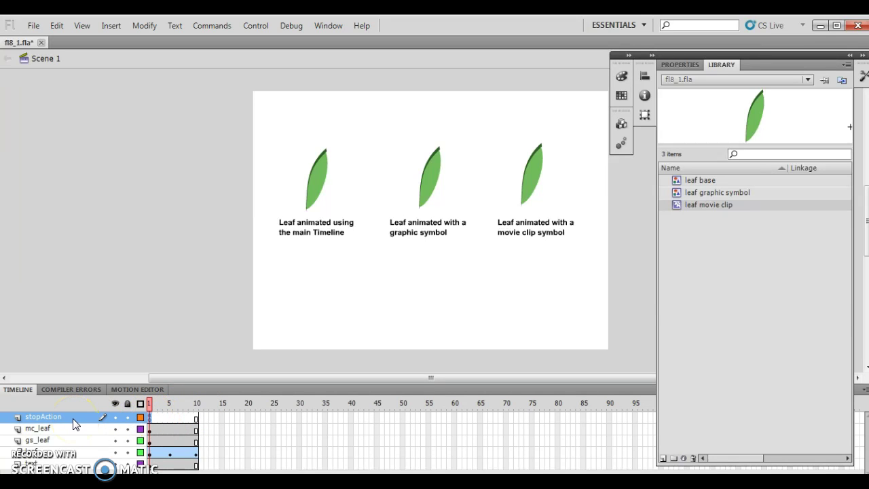
pyautogui.click(160, 424)
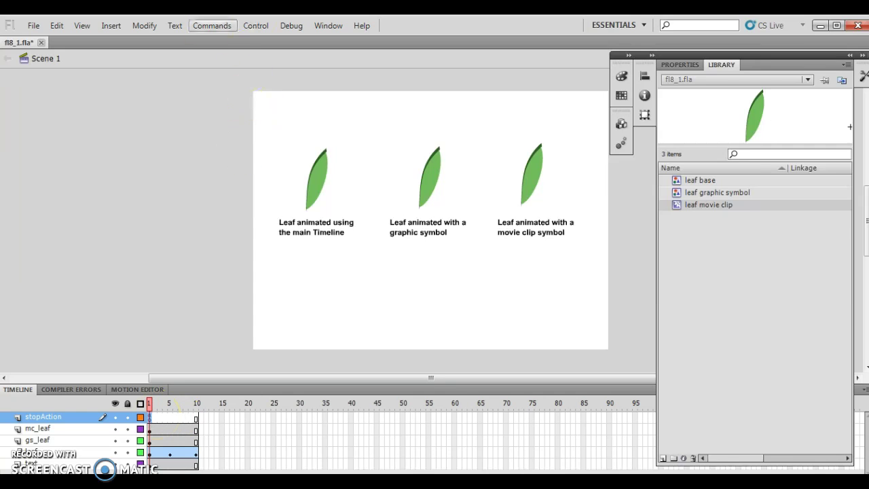
pyautogui.press('Return')
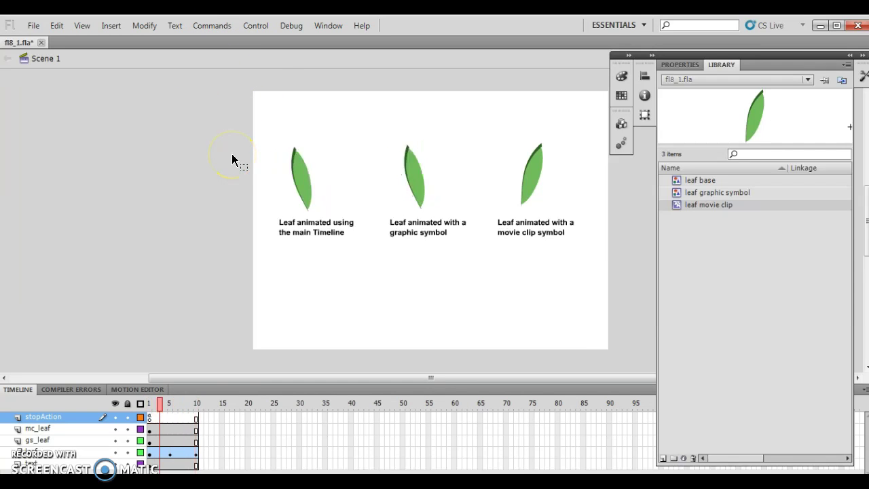
pyautogui.click(292, 103)
pyautogui.moveTo(196, 402); pyautogui.dragTo(146, 406)
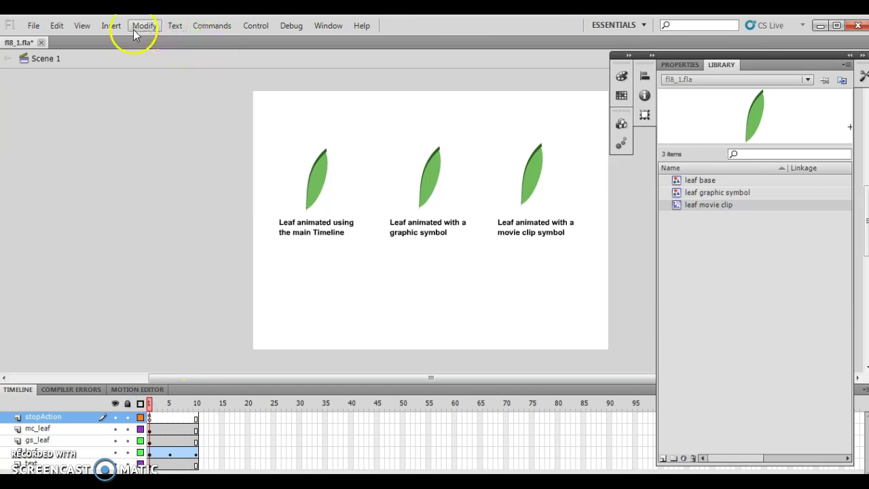
pyautogui.click(211, 25)
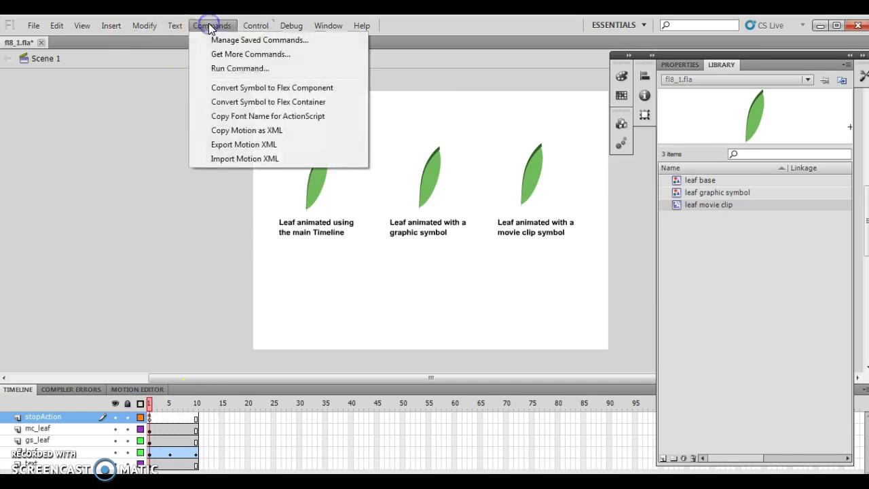
pyautogui.moveTo(238, 28)
pyautogui.moveTo(280, 121)
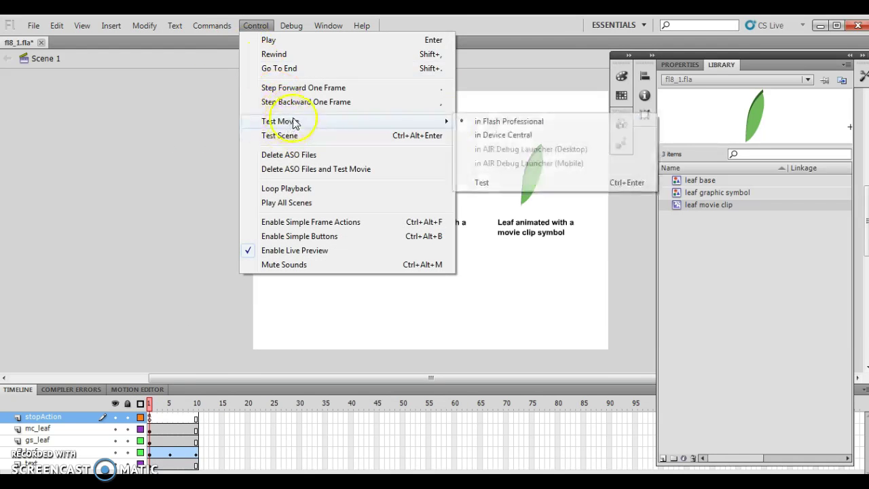
pyautogui.click(543, 121)
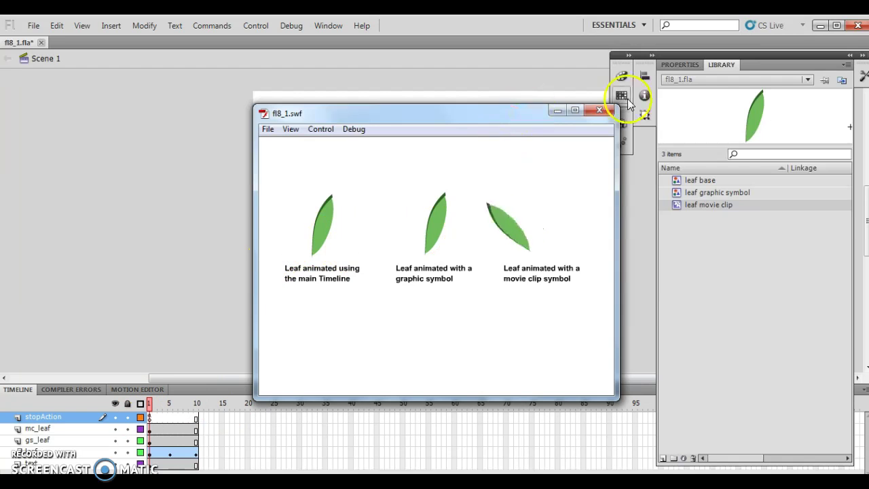
pyautogui.click(602, 110)
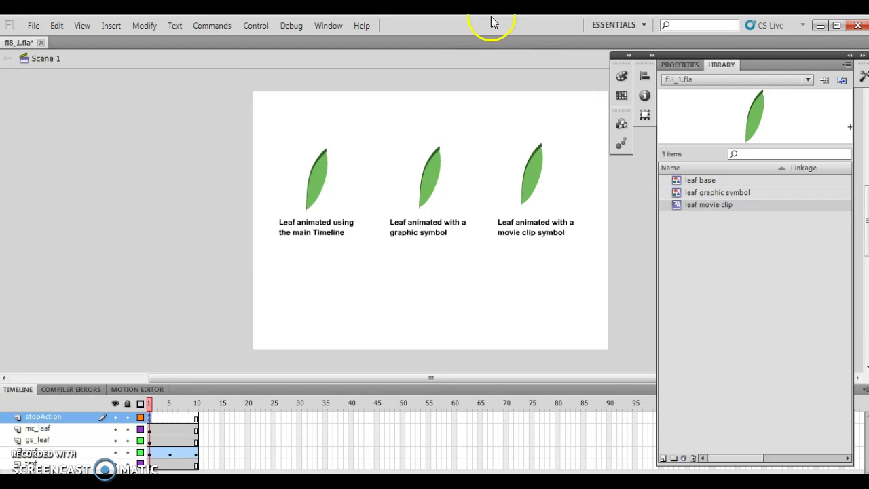
pyautogui.click(111, 26)
# Insert a keyframe at frame 7 of the stopAction layer
pyautogui.moveTo(135, 109)
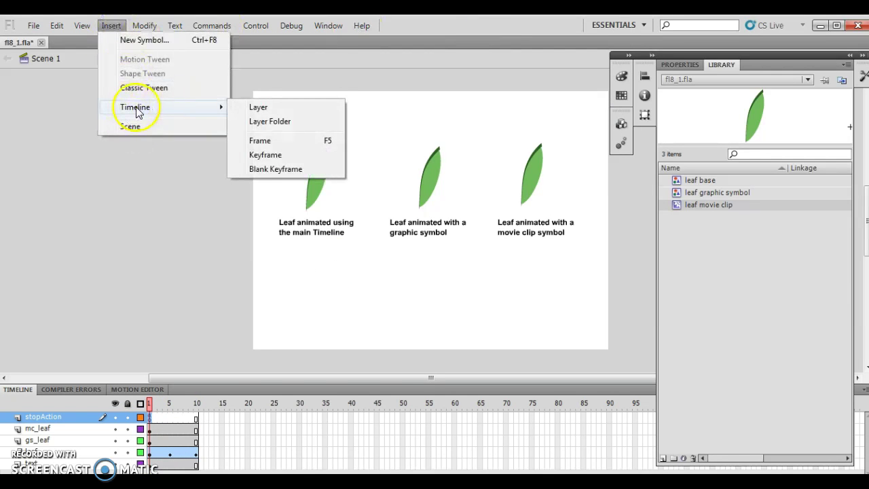
pyautogui.click(178, 417)
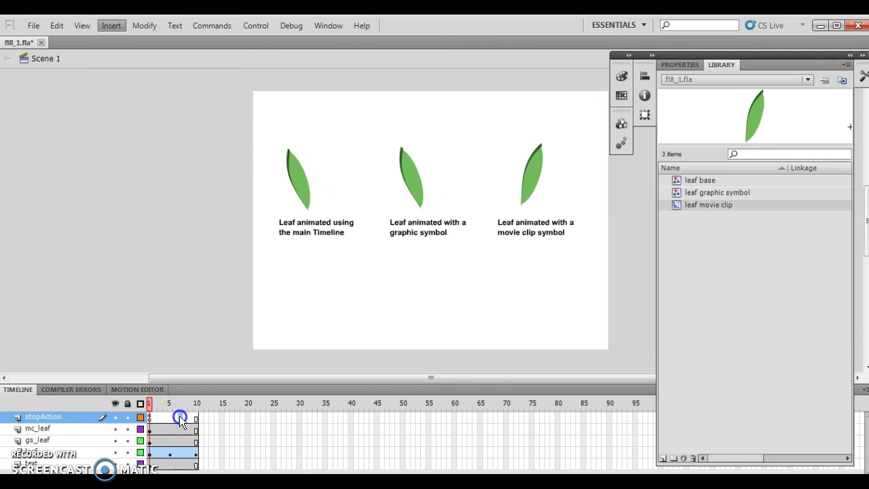
pyautogui.click(112, 30)
pyautogui.moveTo(130, 116)
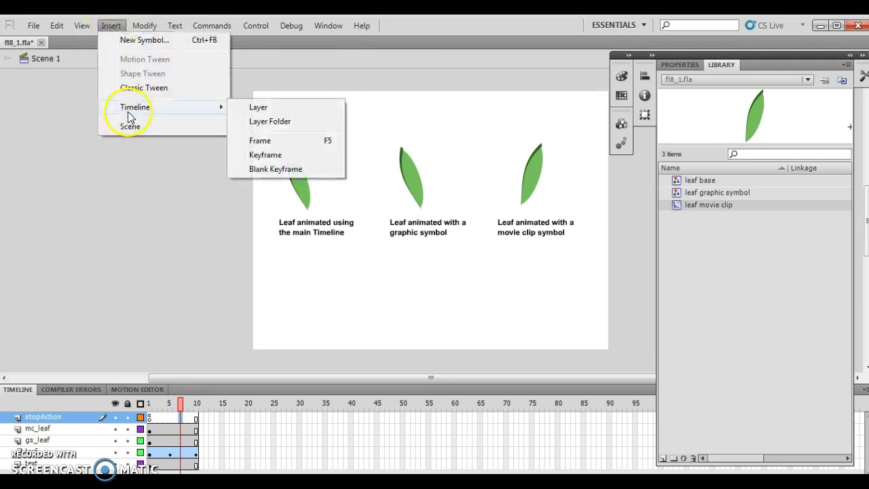
pyautogui.click(265, 155)
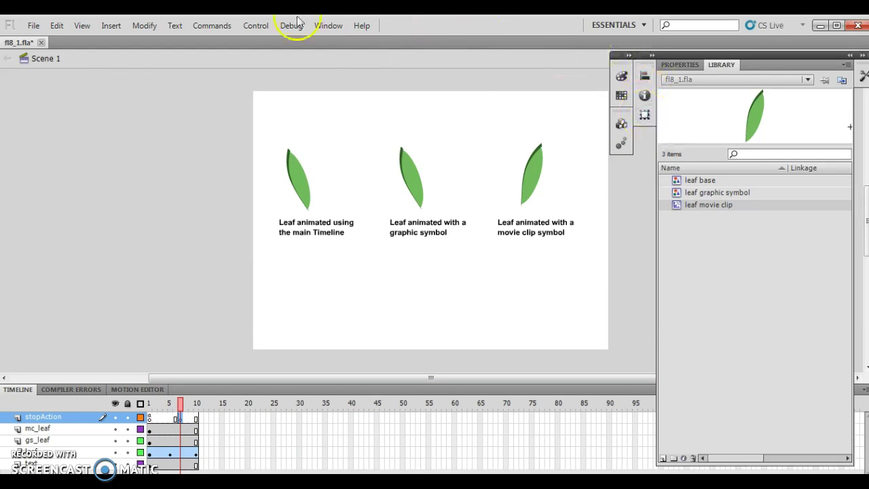
# Add a stop(); action to frame 7 from the Actions panel, then collapse the panel
pyautogui.click(328, 26)
pyautogui.click(330, 177)
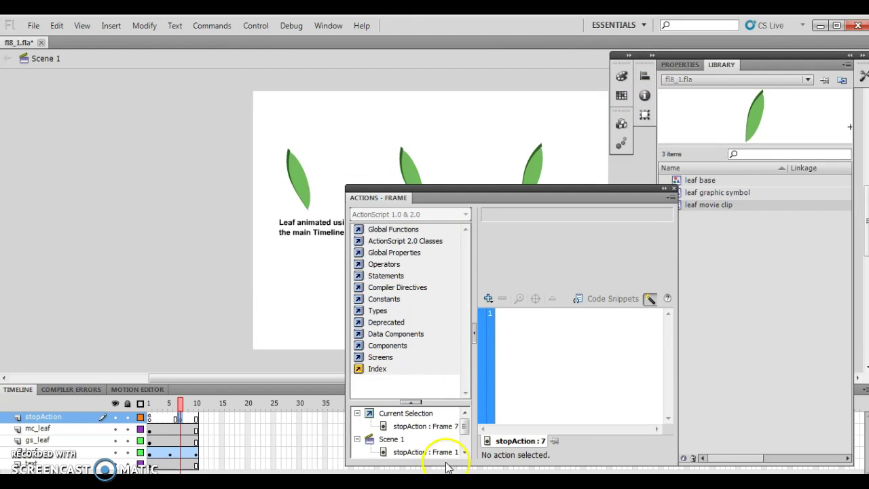
pyautogui.click(489, 298)
pyautogui.moveTo(516, 317)
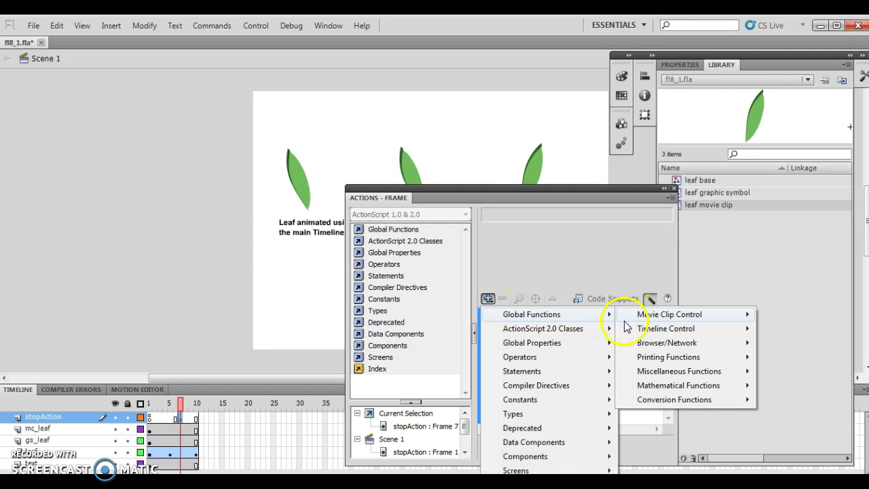
pyautogui.moveTo(645, 331)
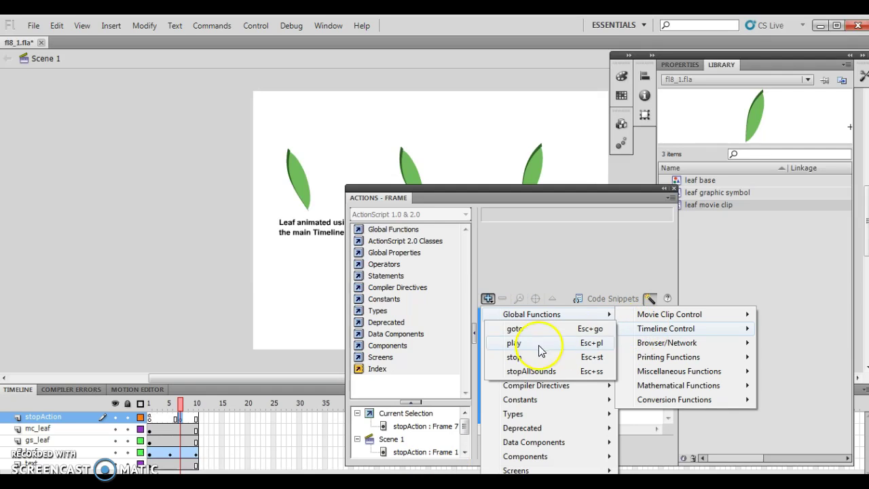
pyautogui.click(520, 357)
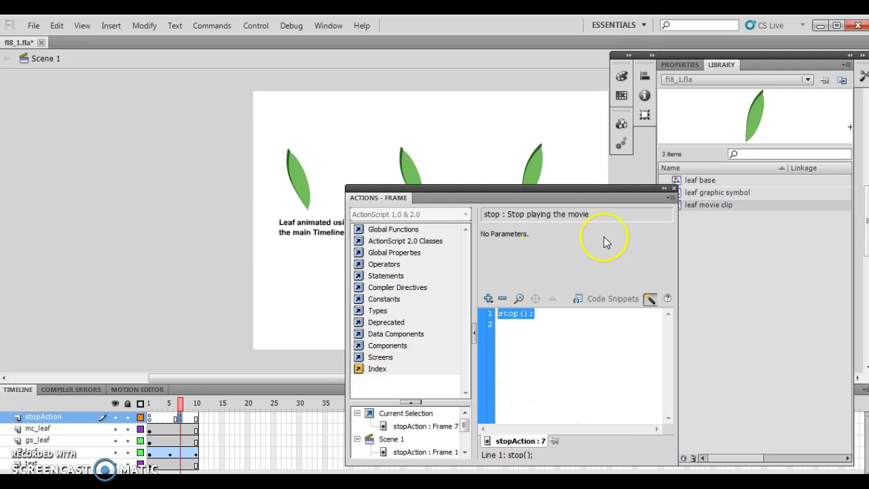
pyautogui.click(663, 191)
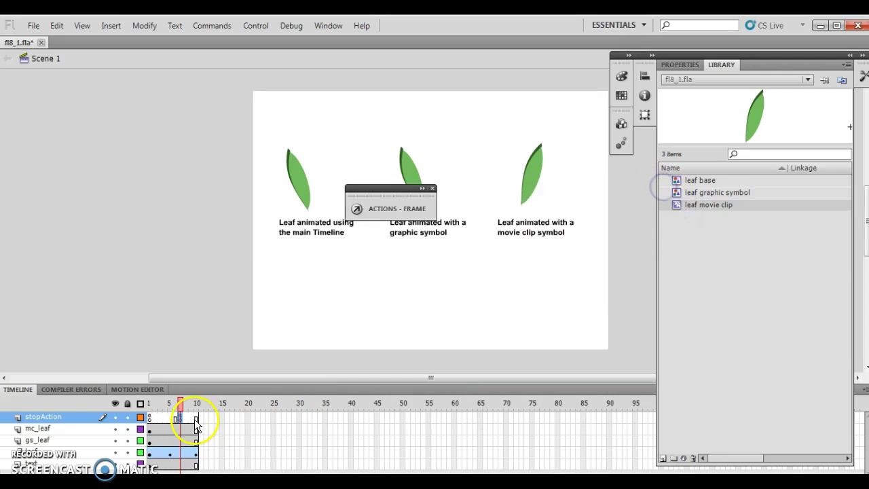
# Clear two keyframes from stopAction, including frame 10, then move the playhead to frame 7
pyautogui.click(149, 416)
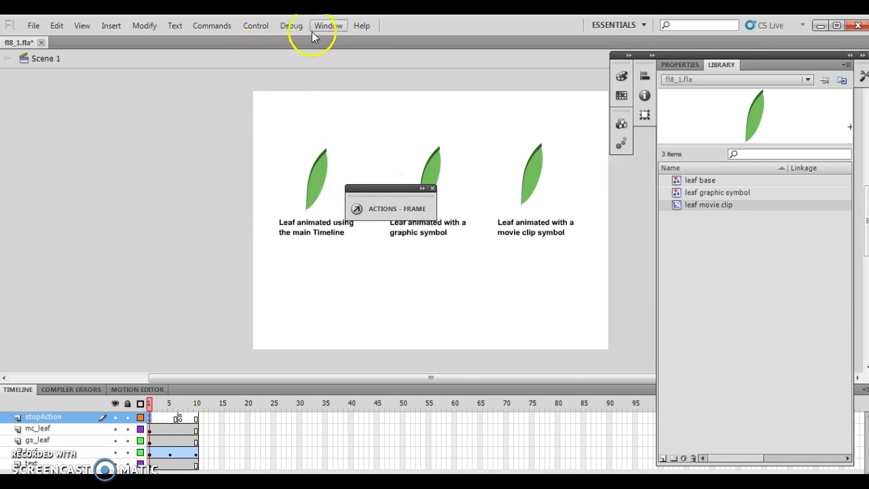
pyautogui.click(140, 27)
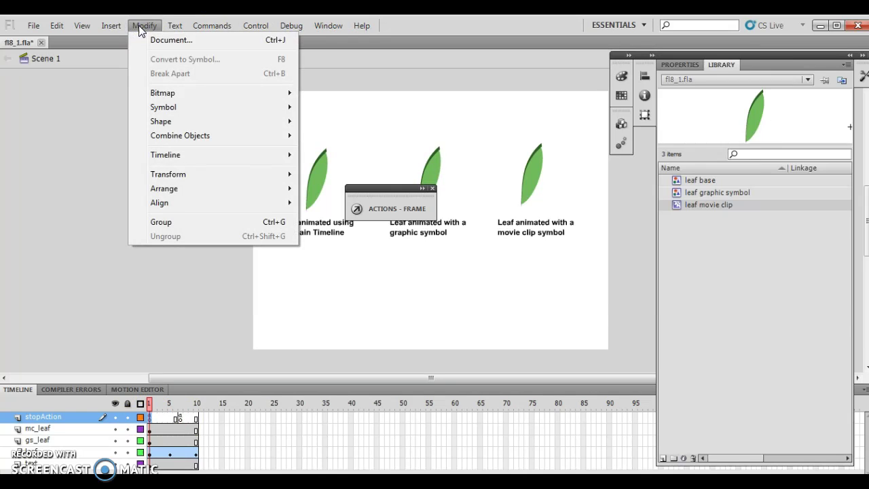
pyautogui.moveTo(170, 155)
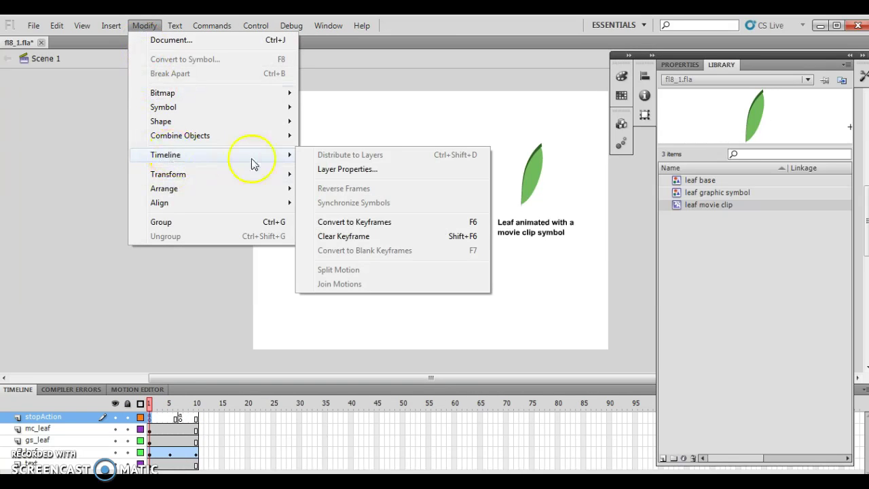
pyautogui.click(366, 239)
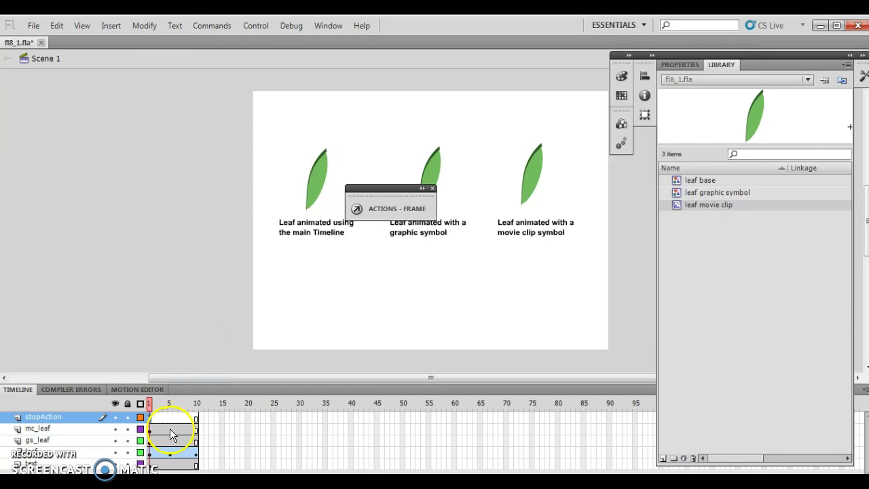
pyautogui.click(145, 26)
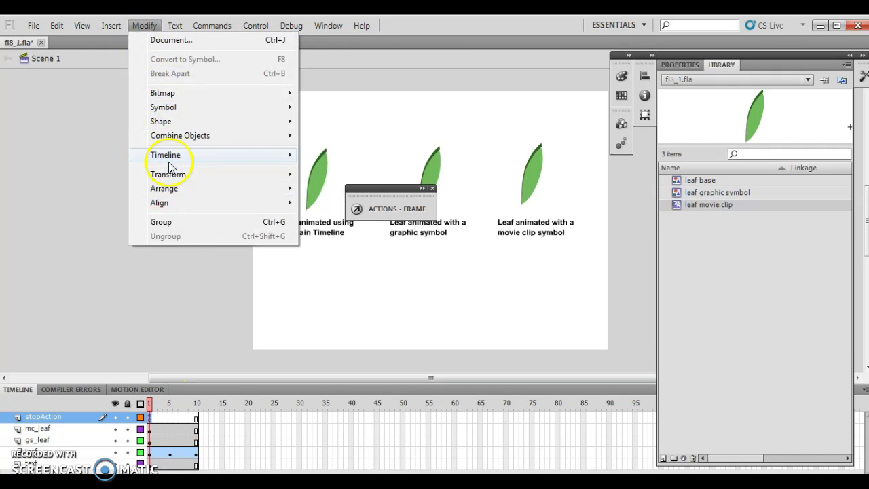
pyautogui.moveTo(169, 157)
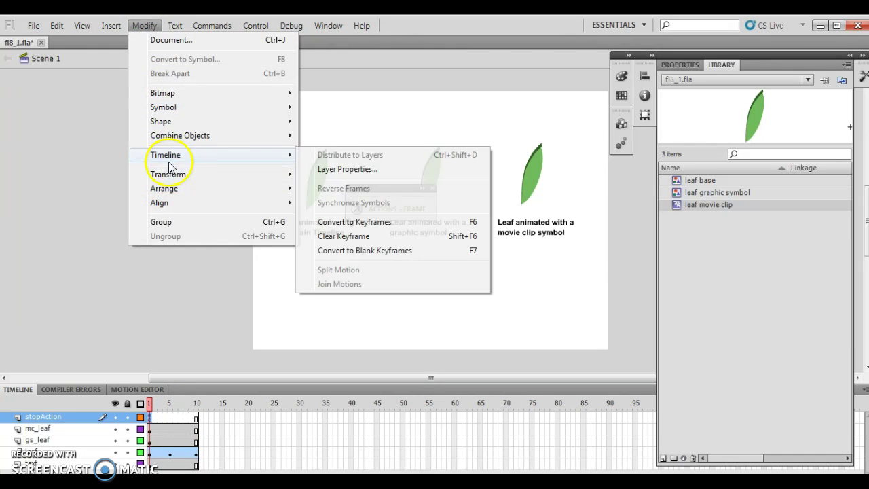
pyautogui.click(343, 236)
pyautogui.moveTo(177, 416); pyautogui.dragTo(180, 415)
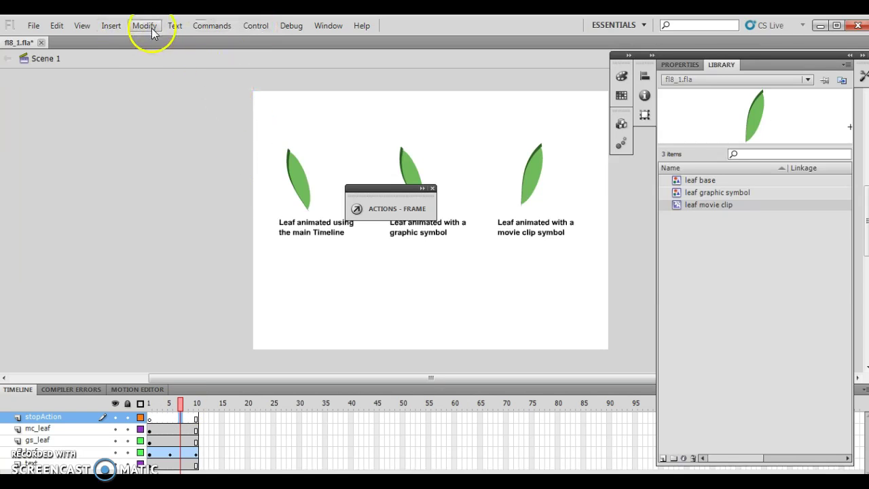
# Insert a keyframe on stopAction at frame 7
pyautogui.click(110, 26)
pyautogui.moveTo(144, 108)
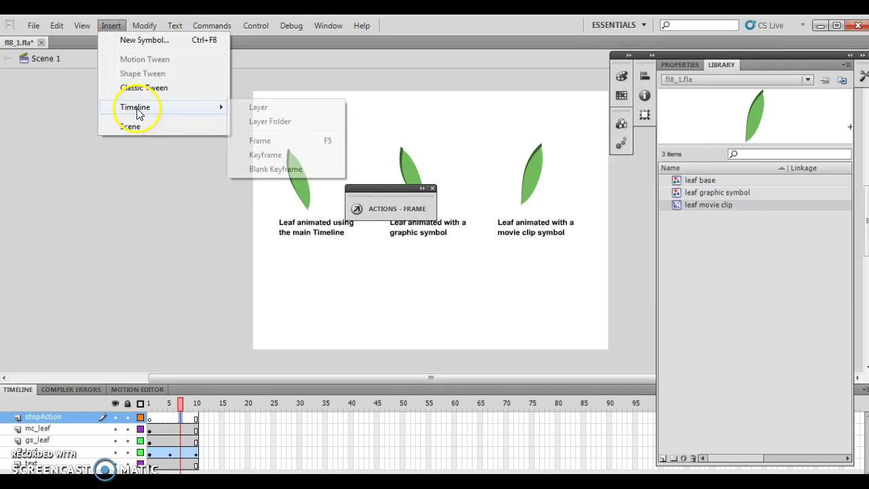
pyautogui.click(269, 155)
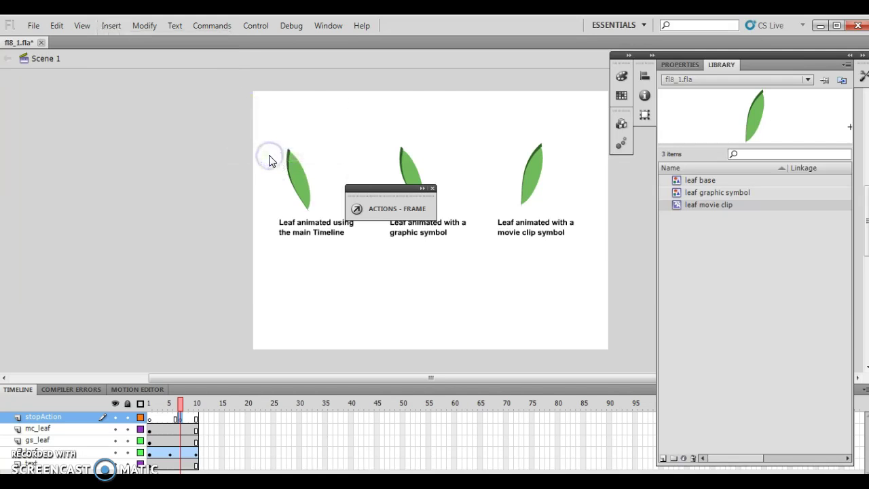
# Add stop(); to the frame 7 script, collapse the Actions panel, and rewind to frame 1
pyautogui.click(328, 26)
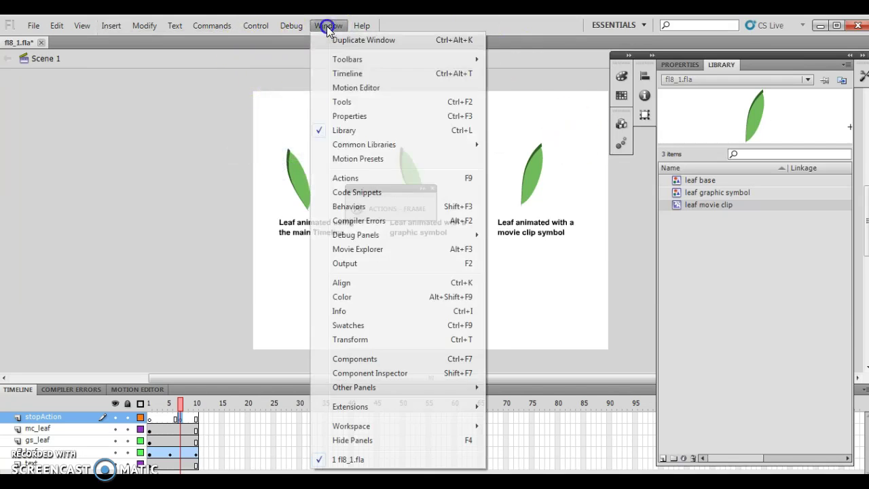
pyautogui.click(344, 178)
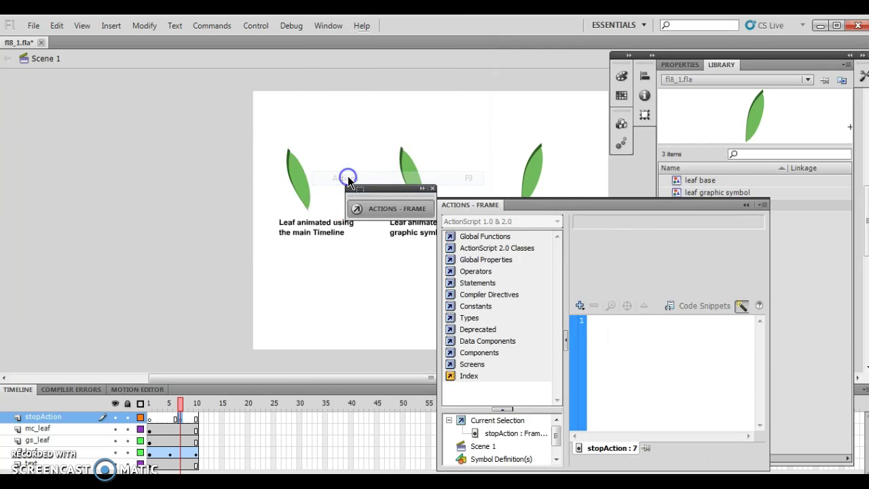
pyautogui.click(579, 306)
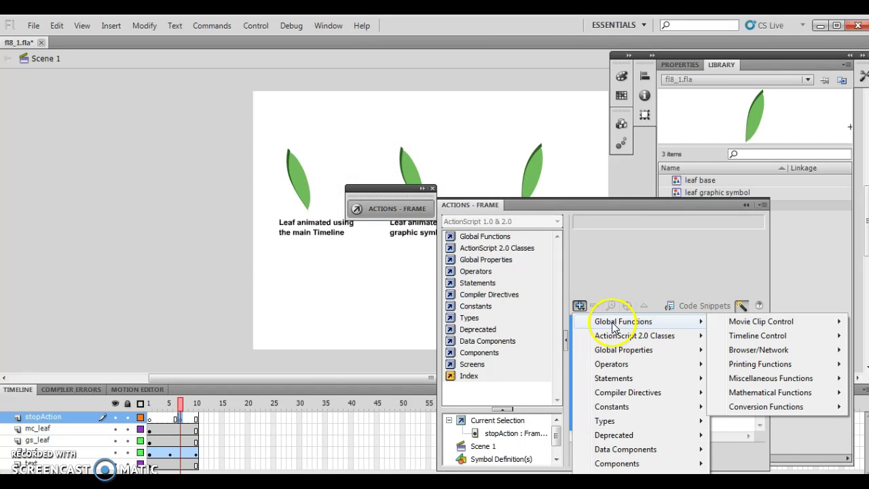
pyautogui.moveTo(609, 327)
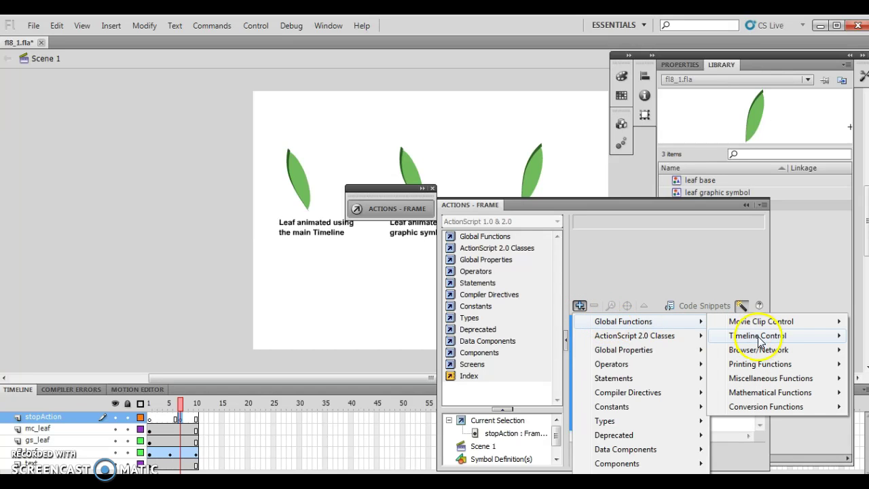
pyautogui.moveTo(758, 336)
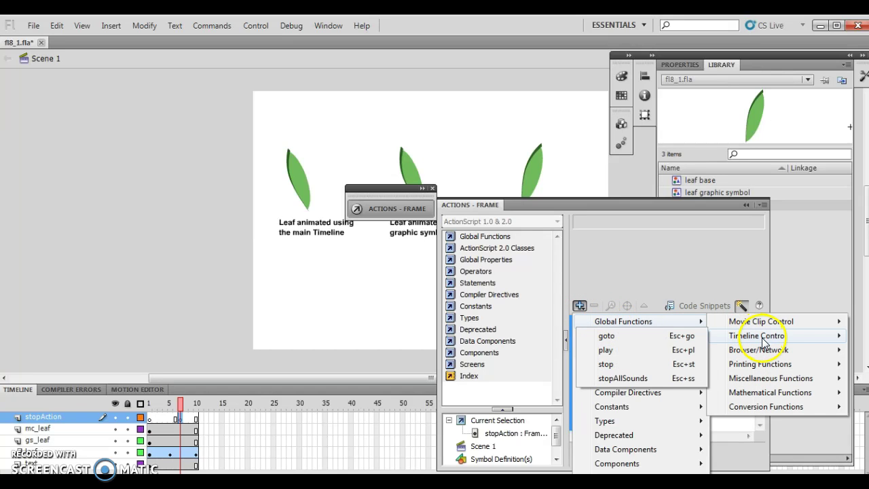
pyautogui.click(612, 364)
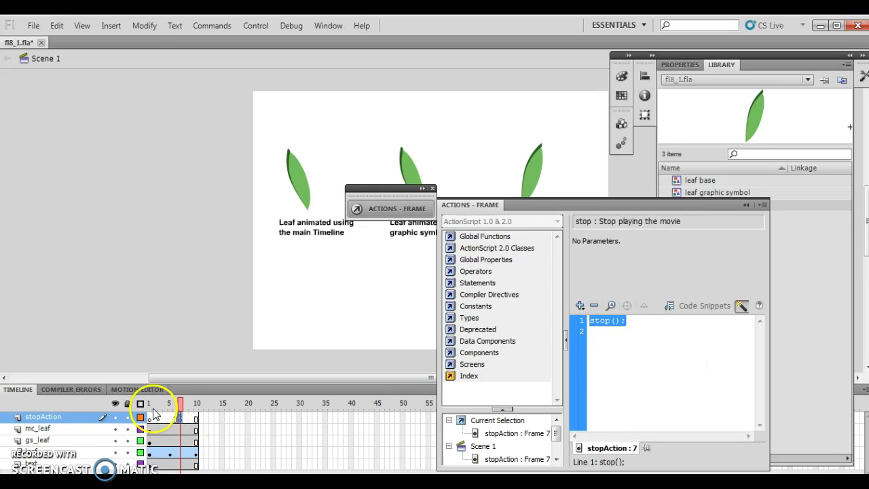
pyautogui.click(745, 206)
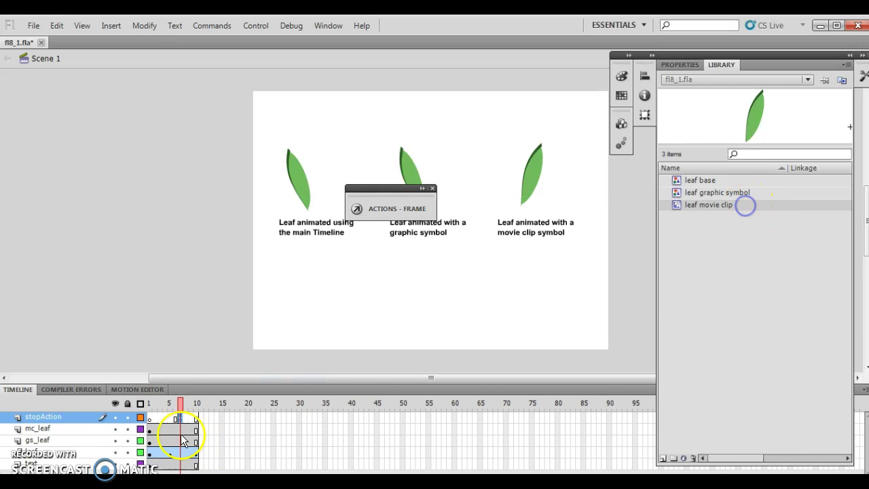
pyautogui.moveTo(184, 403); pyautogui.dragTo(140, 406)
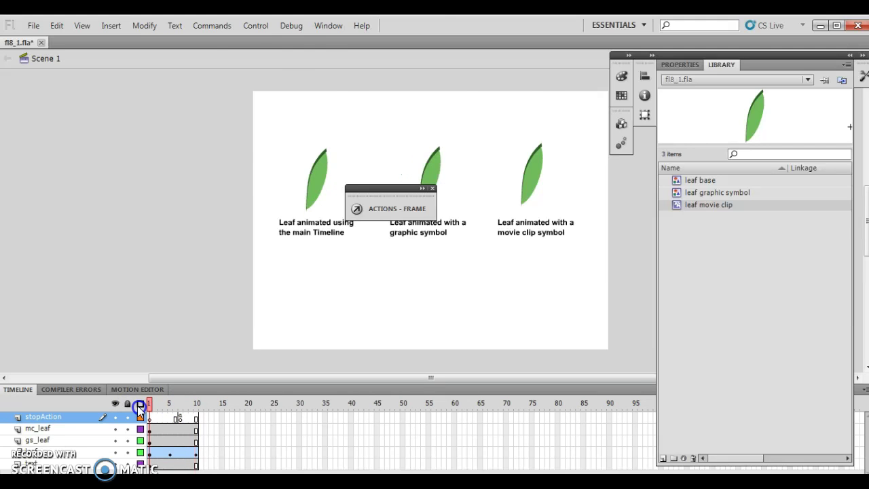
pyautogui.click(257, 26)
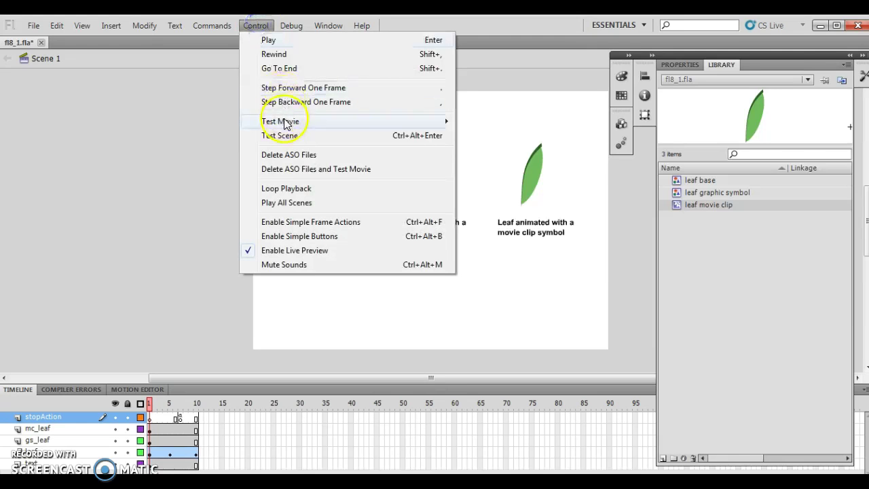
pyautogui.moveTo(286, 122)
pyautogui.click(498, 124)
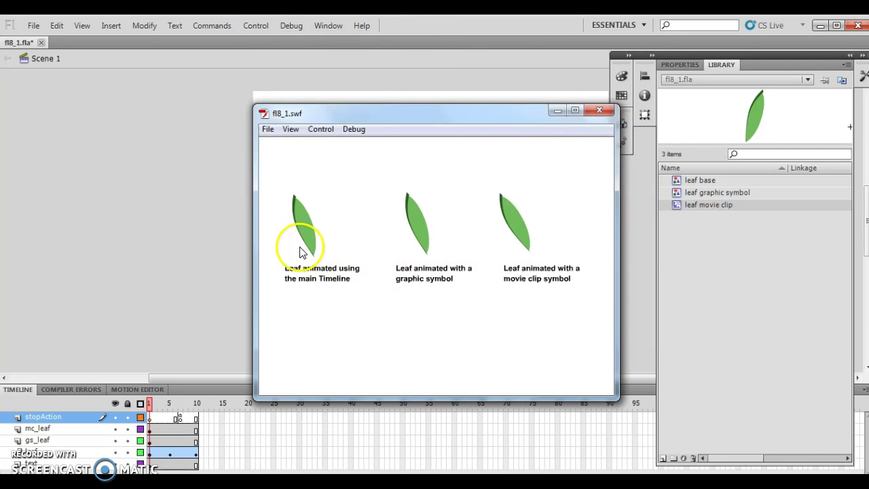
pyautogui.click(183, 419)
pyautogui.click(305, 341)
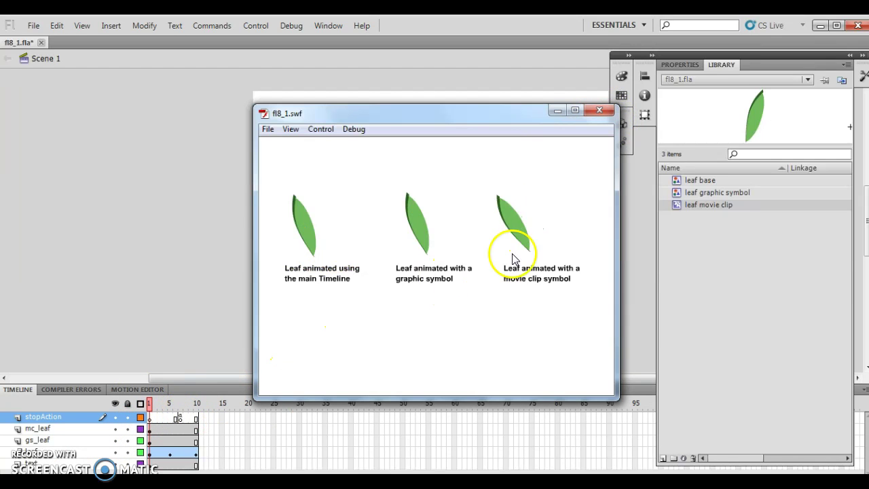
pyautogui.click(600, 110)
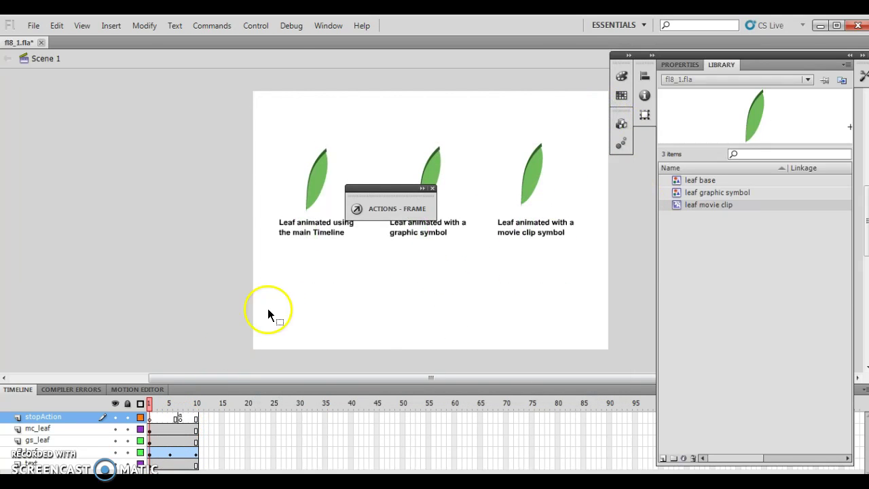
# Clear the stop keyframe at frame 7 on stopAction via Modify > Timeline, then return to frame 1
pyautogui.click(179, 419)
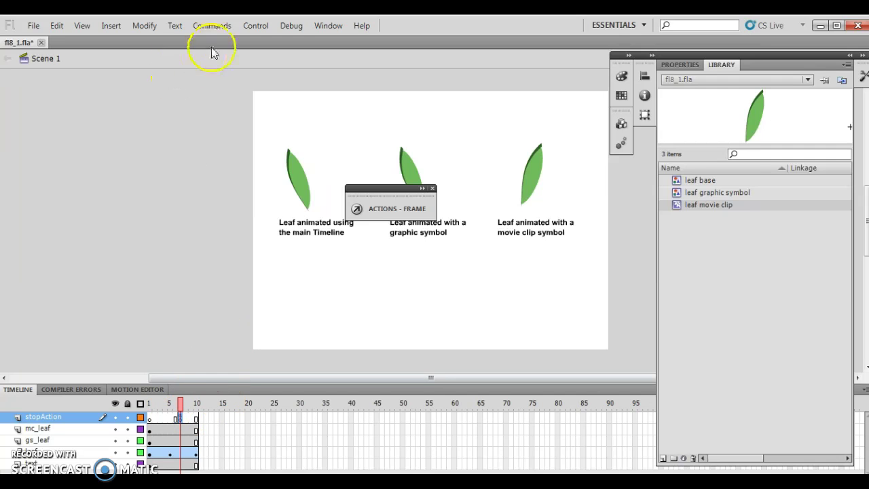
pyautogui.click(142, 27)
pyautogui.moveTo(165, 157)
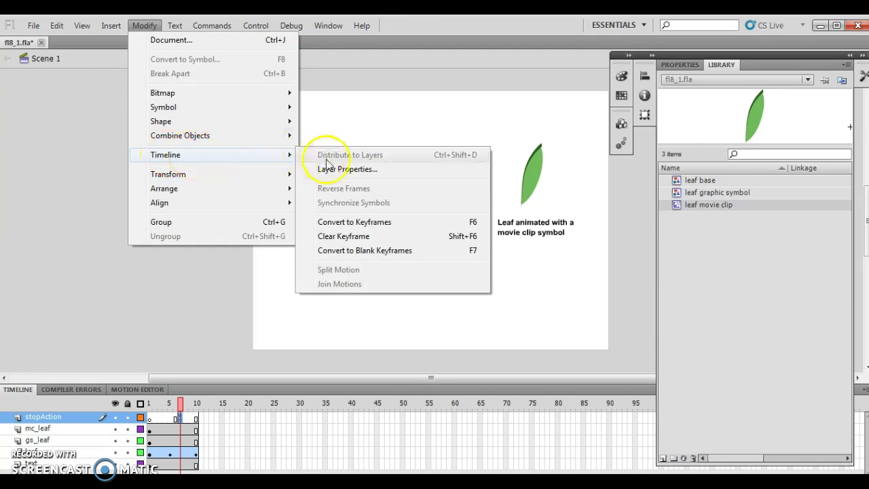
pyautogui.click(373, 234)
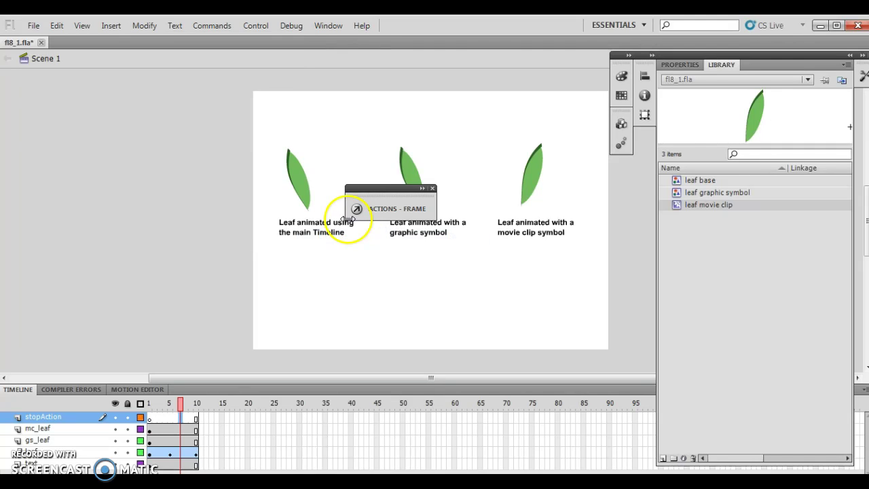
pyautogui.click(127, 321)
pyautogui.click(151, 416)
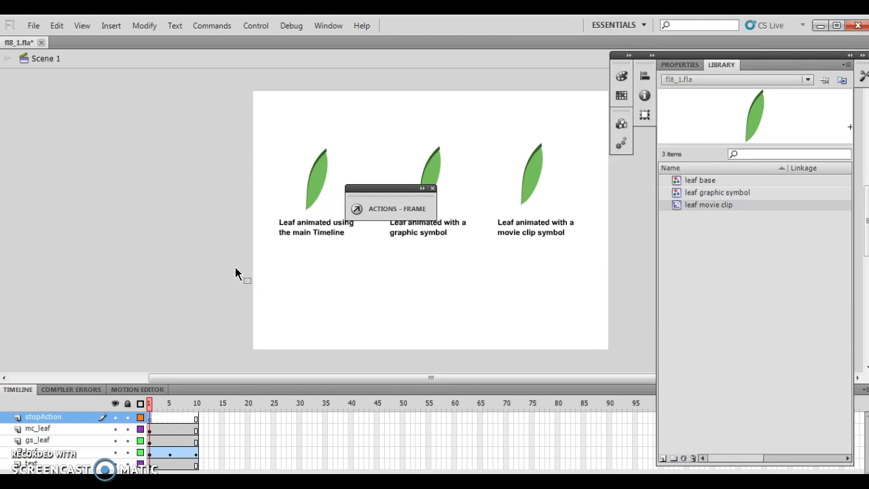
pyautogui.click(150, 406)
pyautogui.click(152, 416)
pyautogui.click(180, 418)
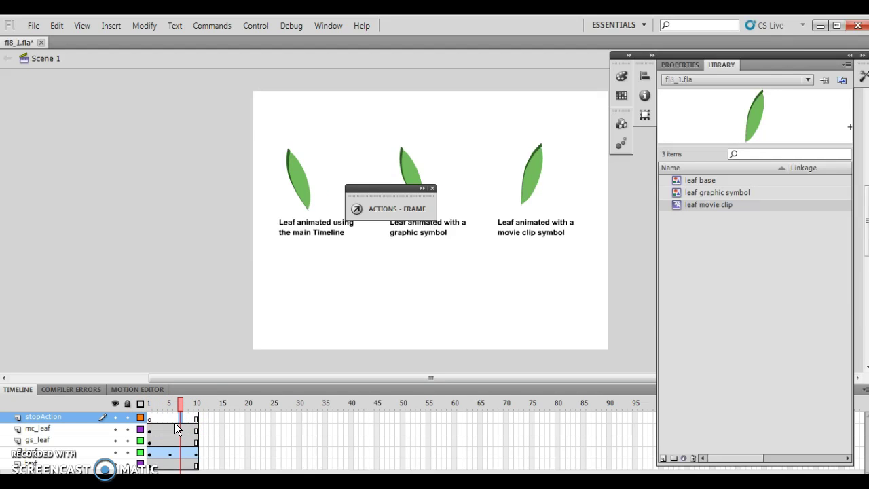